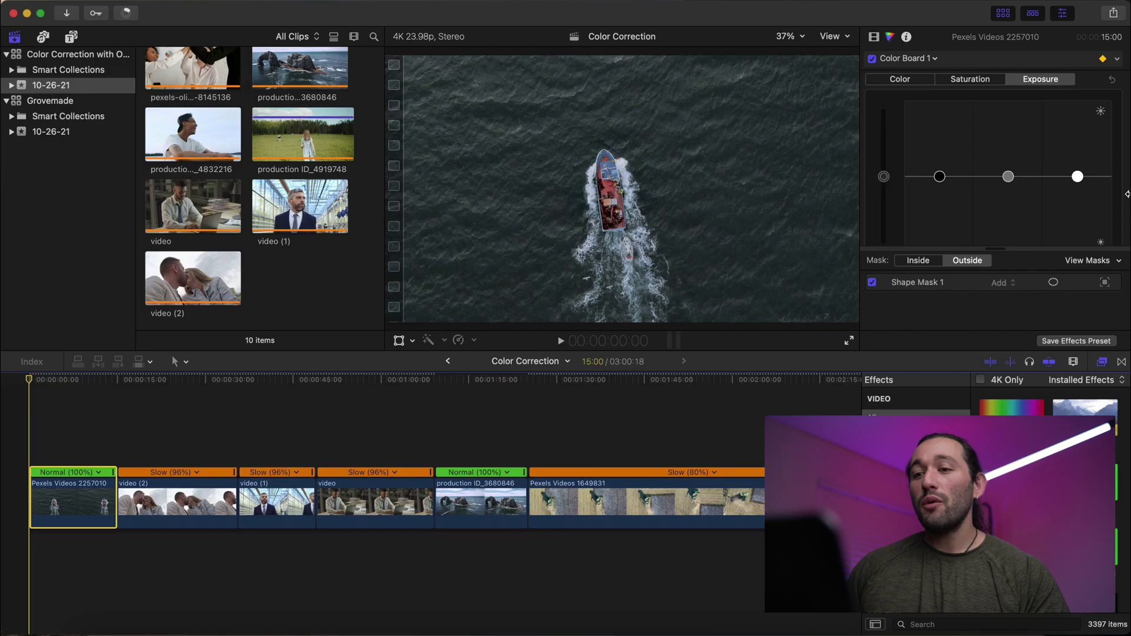
# Step: Show the Transitions browser in place of Effects and deselect the boat clip
pyautogui.press('ctrl+super+5')
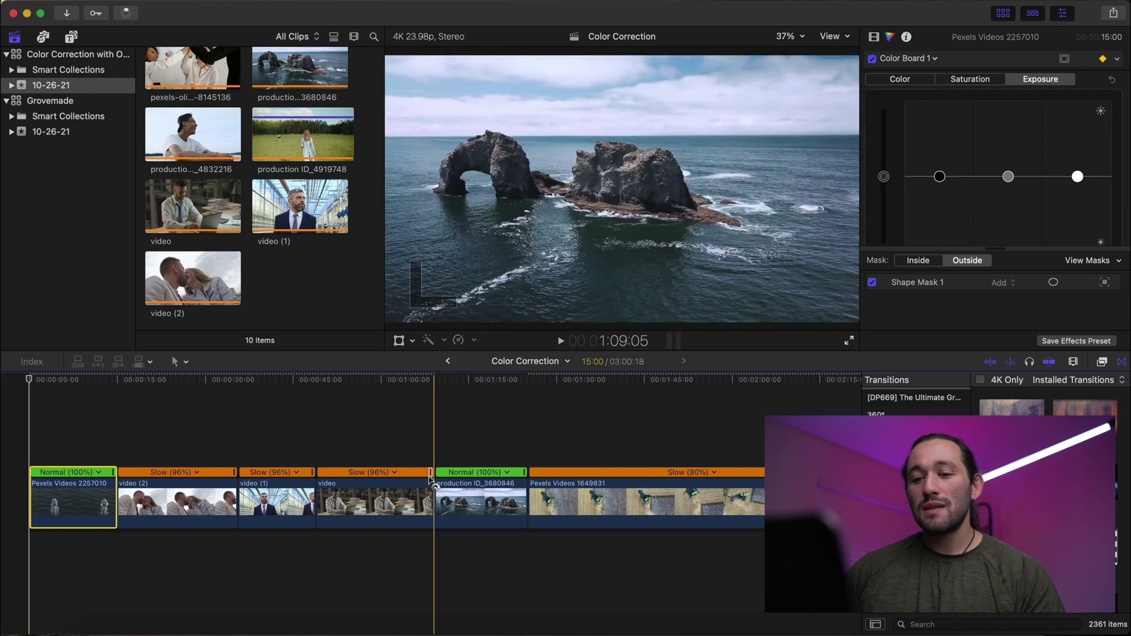
pyautogui.click(15, 452)
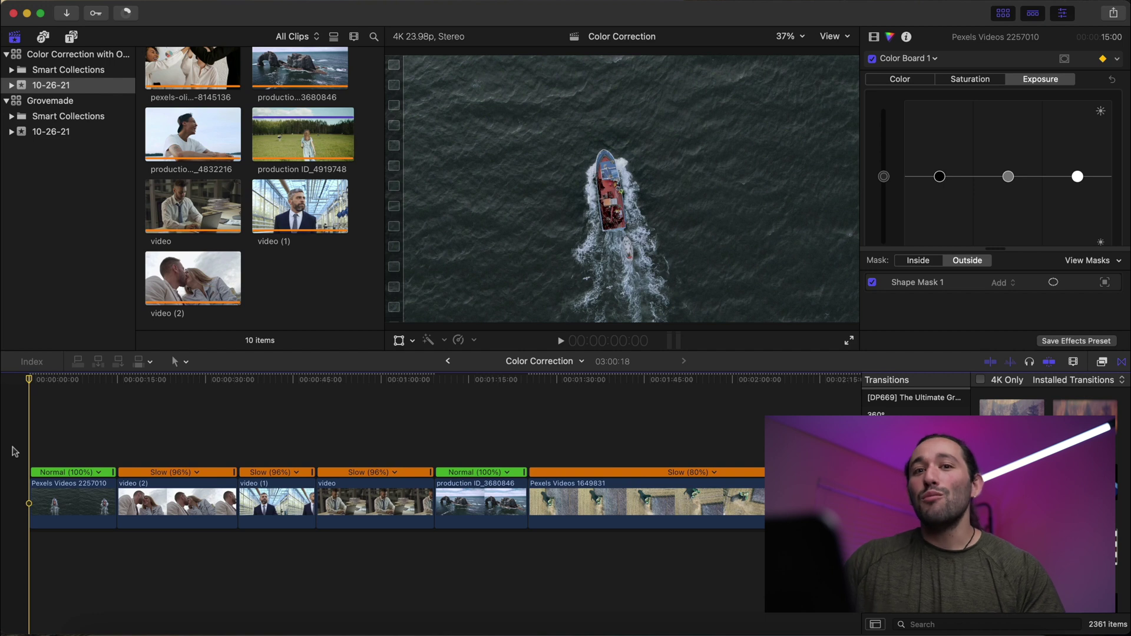
# Step: Add a new Color Board correction with a shape mask to the boat clip 'Pexels Videos 2257010'
pyautogui.click(15, 452)
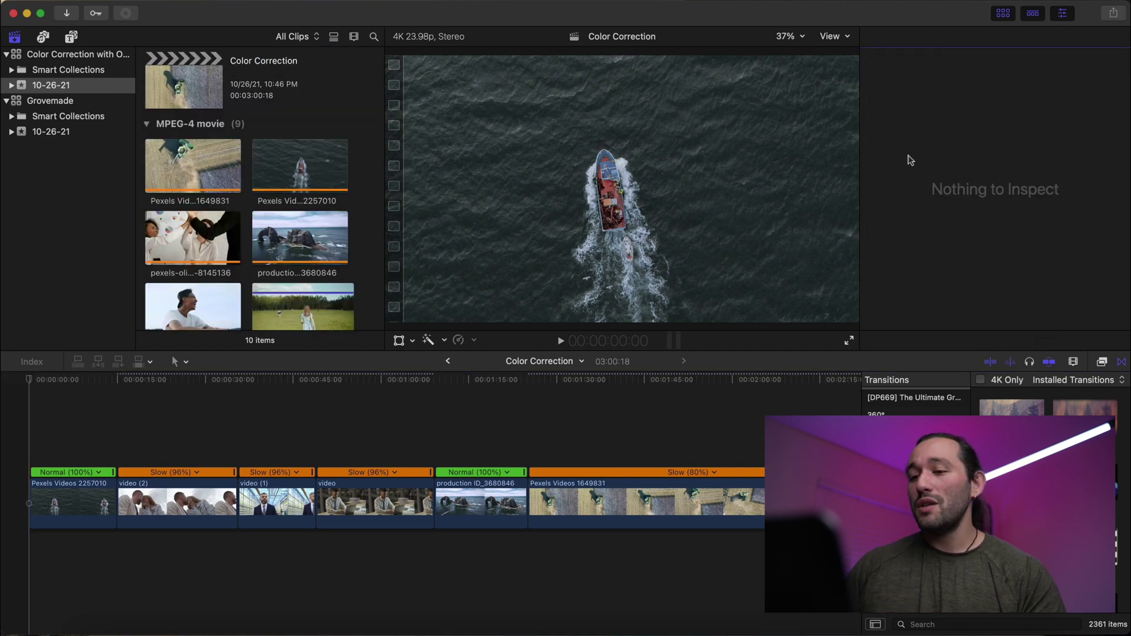
pyautogui.click(67, 493)
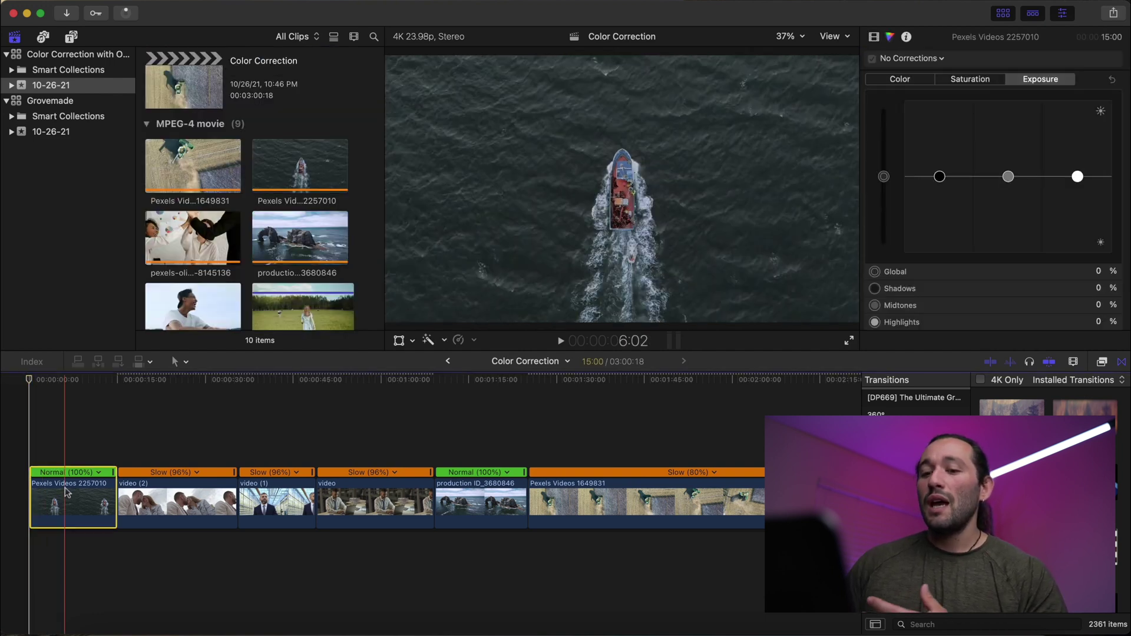
pyautogui.click(943, 60)
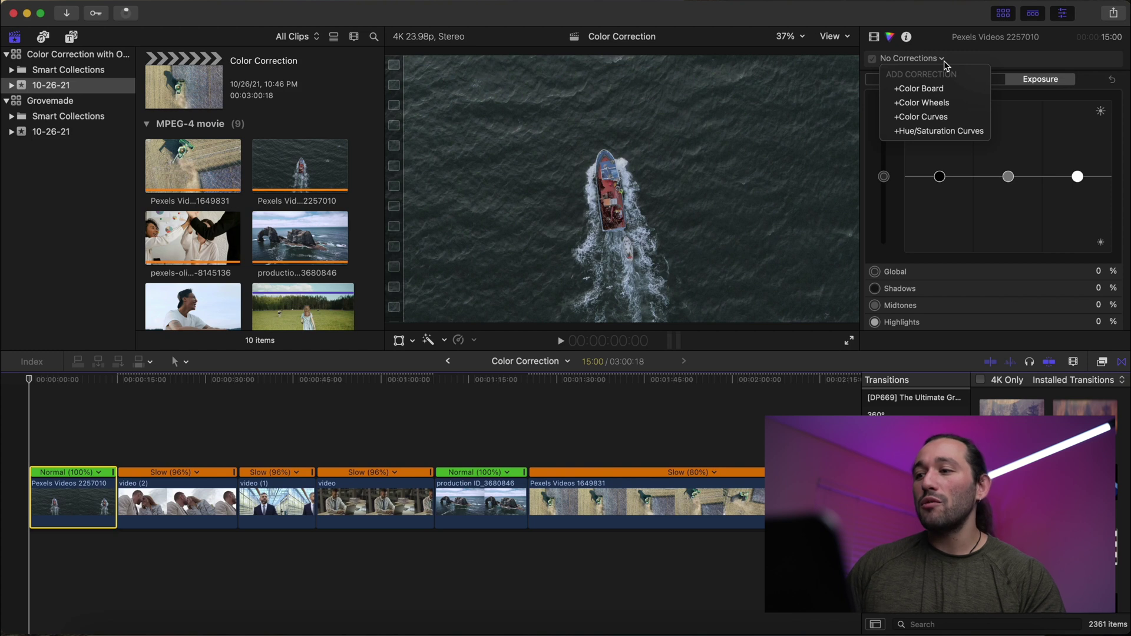
pyautogui.click(935, 89)
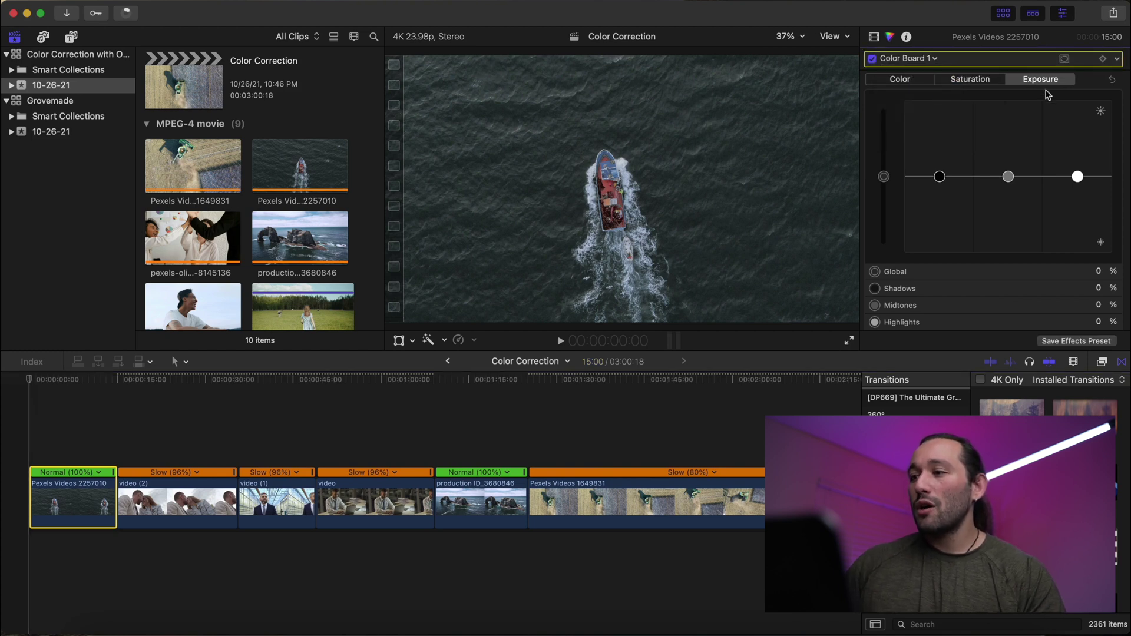
pyautogui.click(1064, 59)
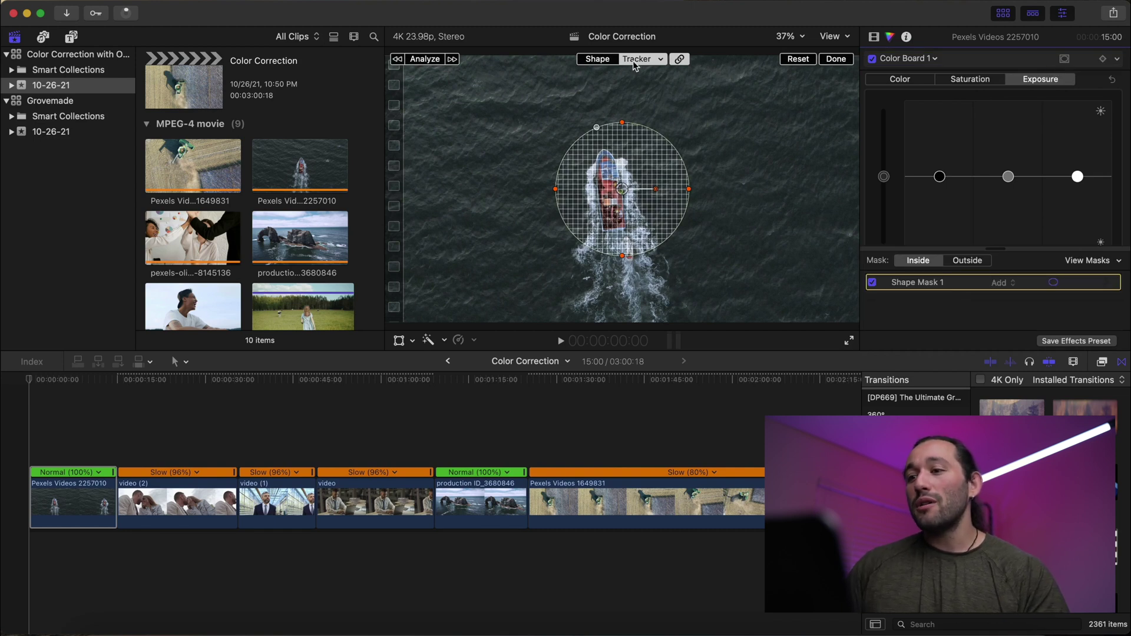
# Step: In Shape mode, narrow the boat's circular mask from its side handle
pyautogui.click(606, 58)
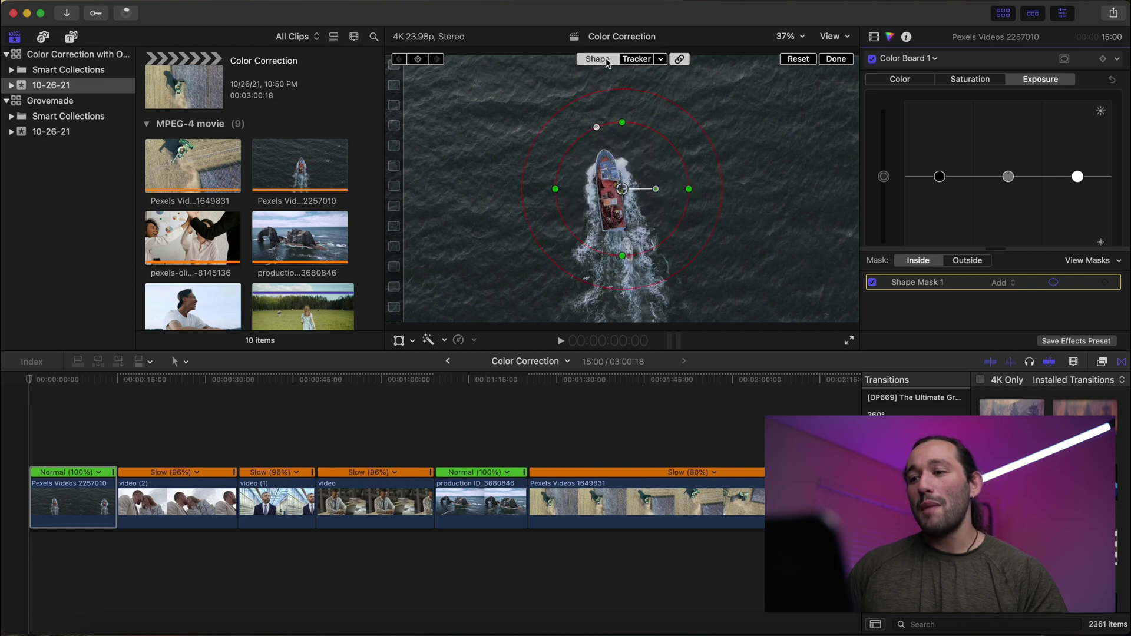
pyautogui.click(626, 57)
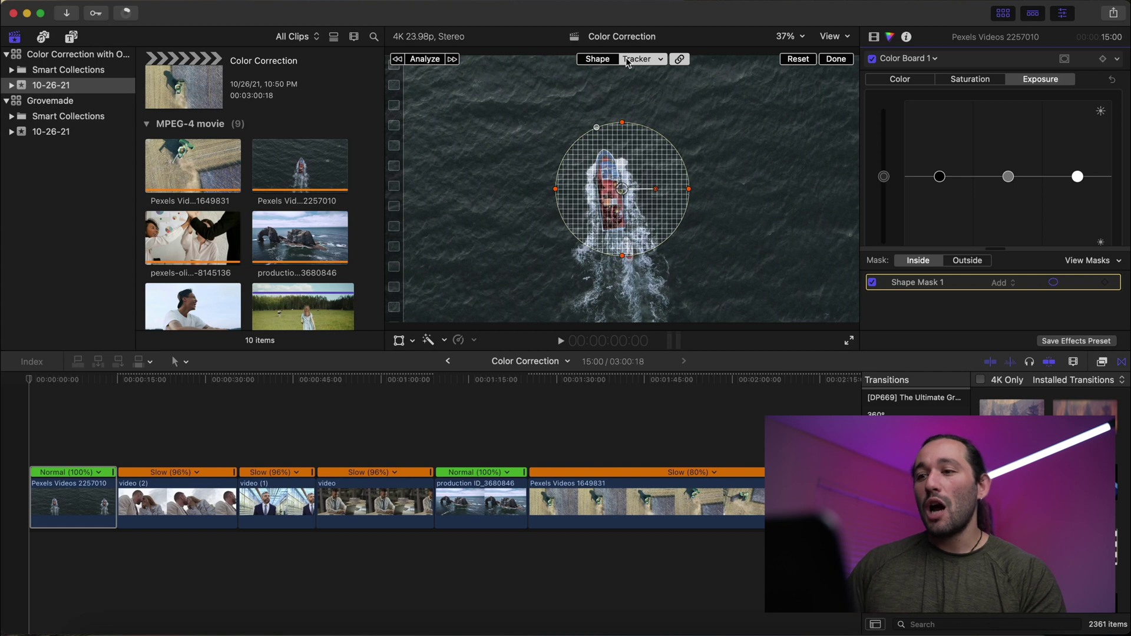
pyautogui.click(606, 59)
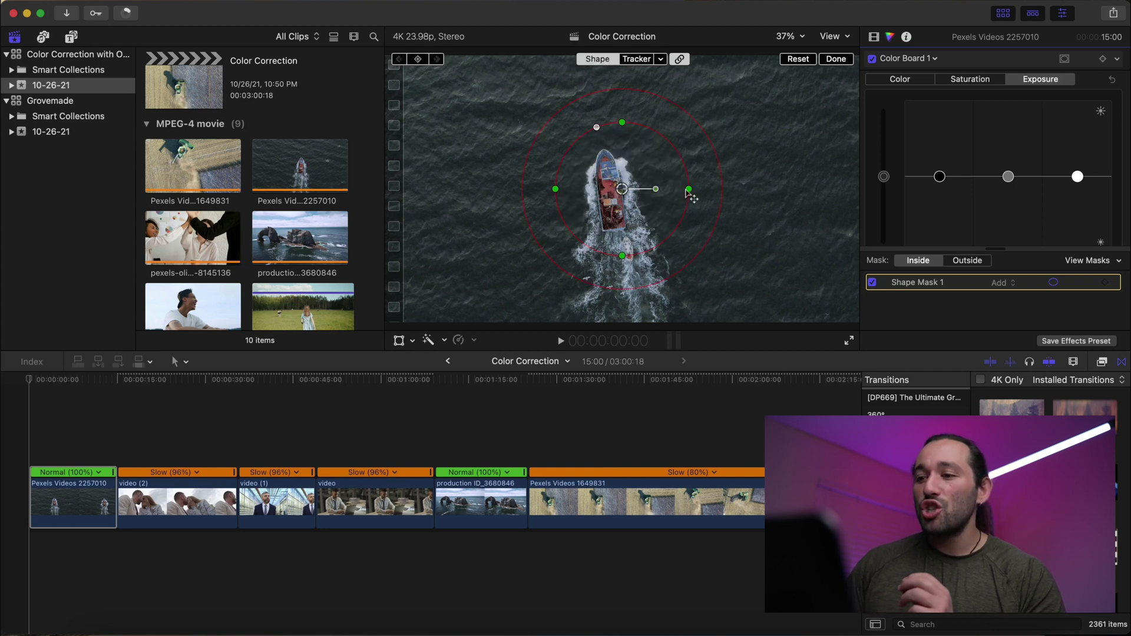
pyautogui.moveTo(687, 190); pyautogui.dragTo(670, 190)
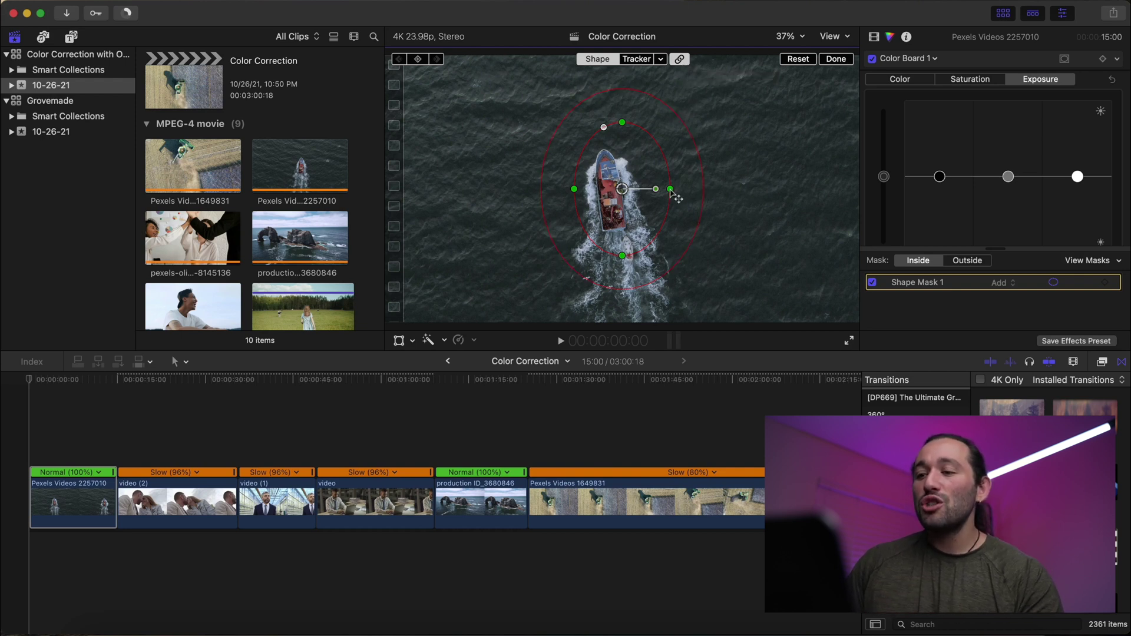
pyautogui.moveTo(669, 189); pyautogui.dragTo(664, 190)
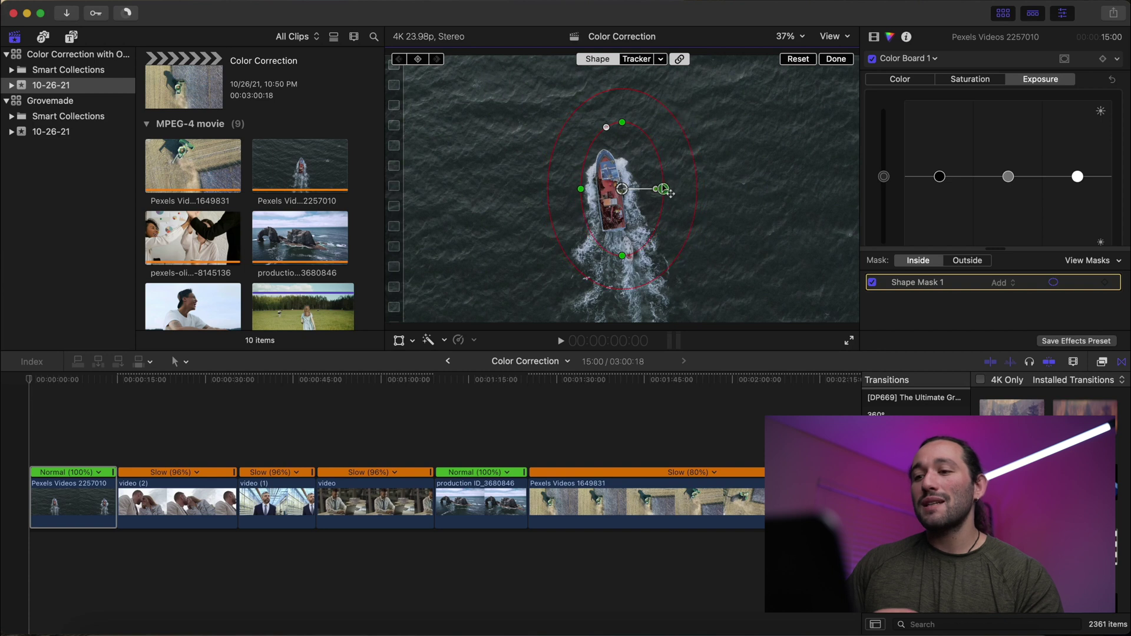
pyautogui.click(637, 59)
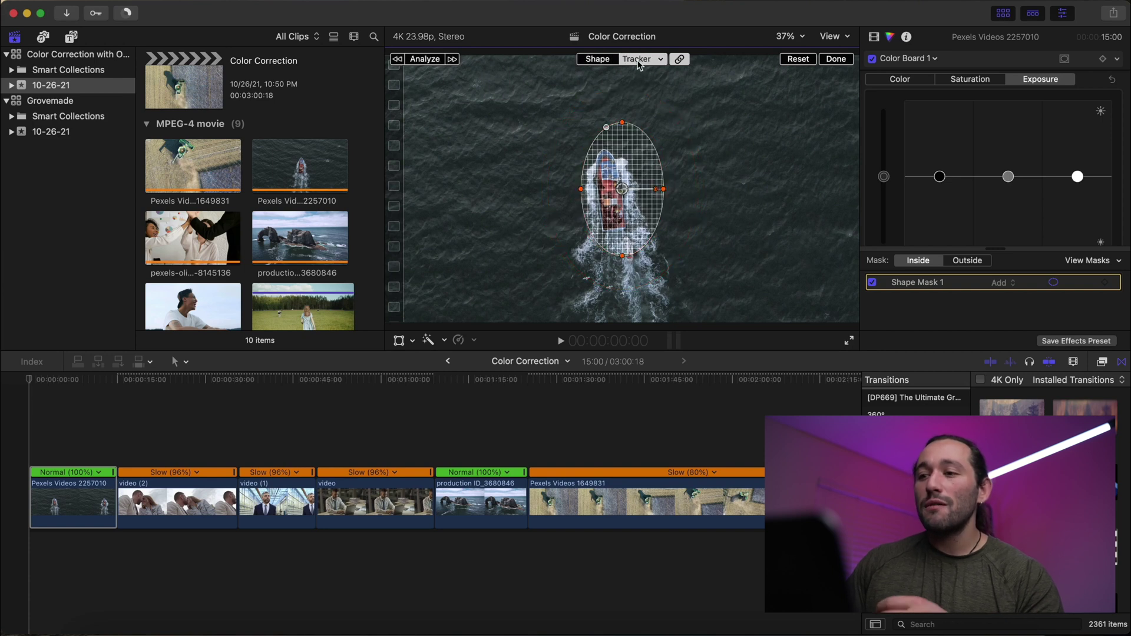
pyautogui.click(603, 60)
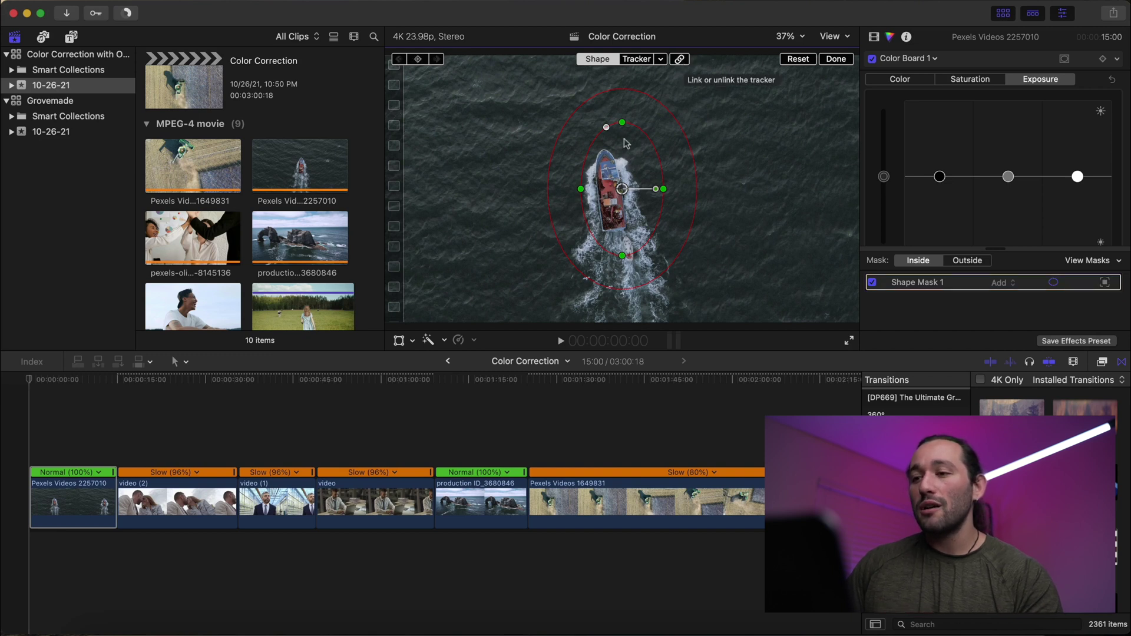
# Step: Stretch the mask into a tall, slightly tilted ellipse hugging the boat
pyautogui.moveTo(622, 122); pyautogui.dragTo(648, 191)
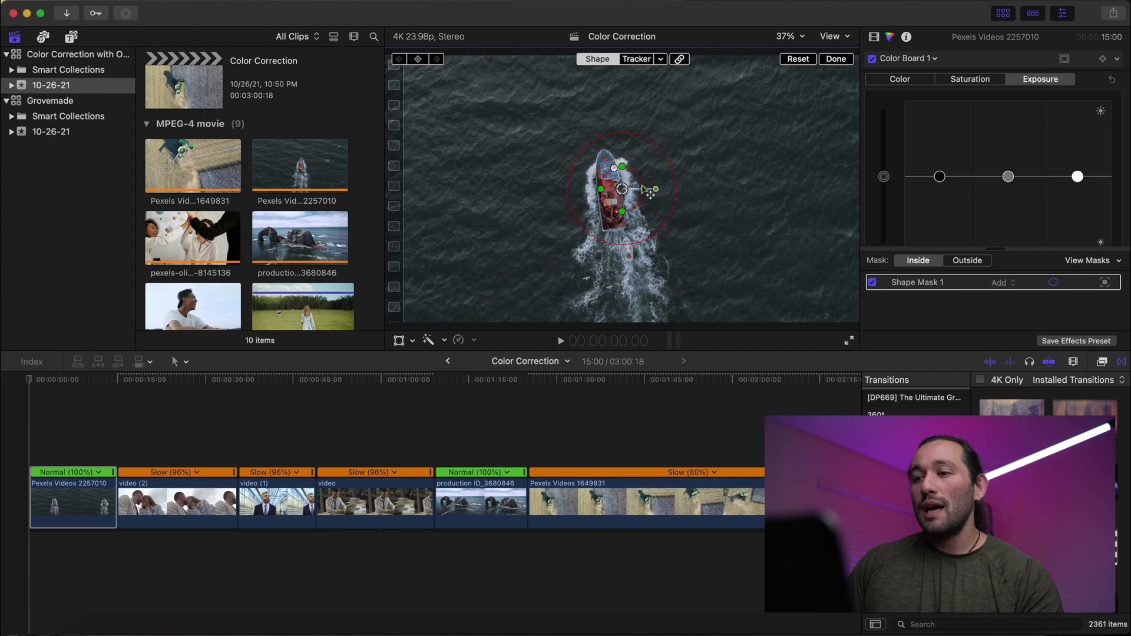
pyautogui.click(642, 60)
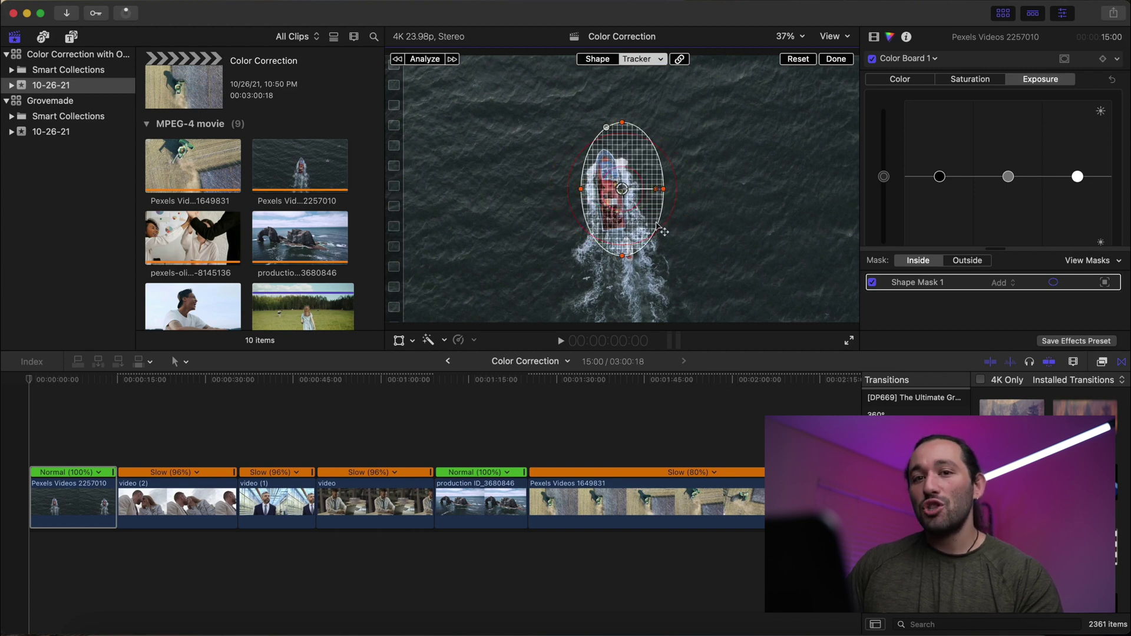
pyautogui.click(599, 63)
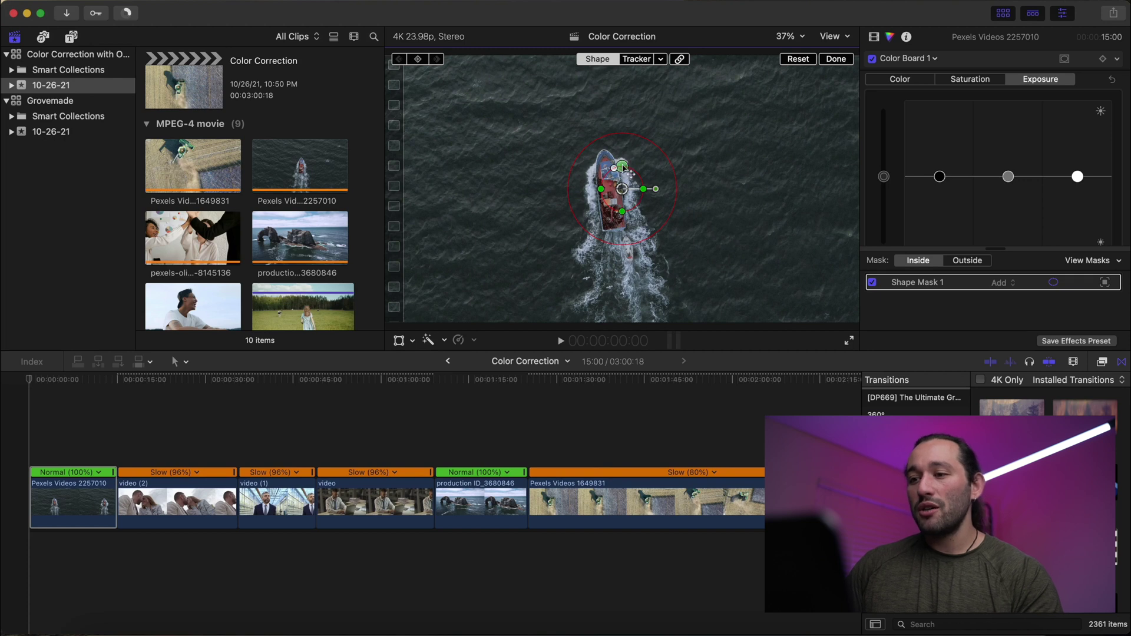
pyautogui.moveTo(627, 170); pyautogui.dragTo(625, 147)
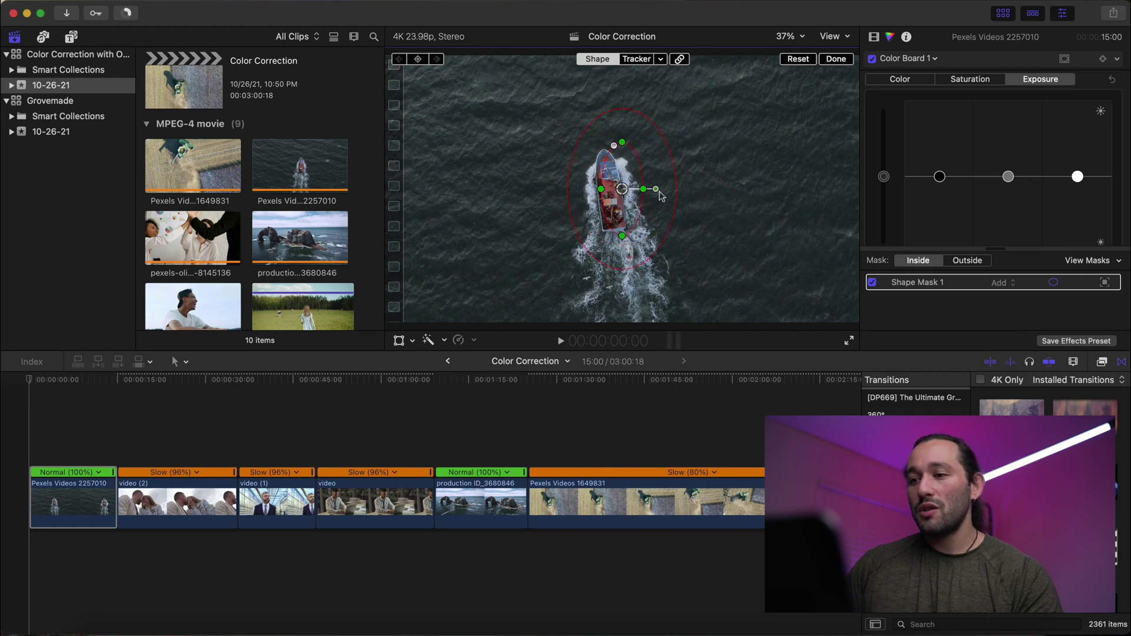
pyautogui.moveTo(660, 196); pyautogui.dragTo(612, 183)
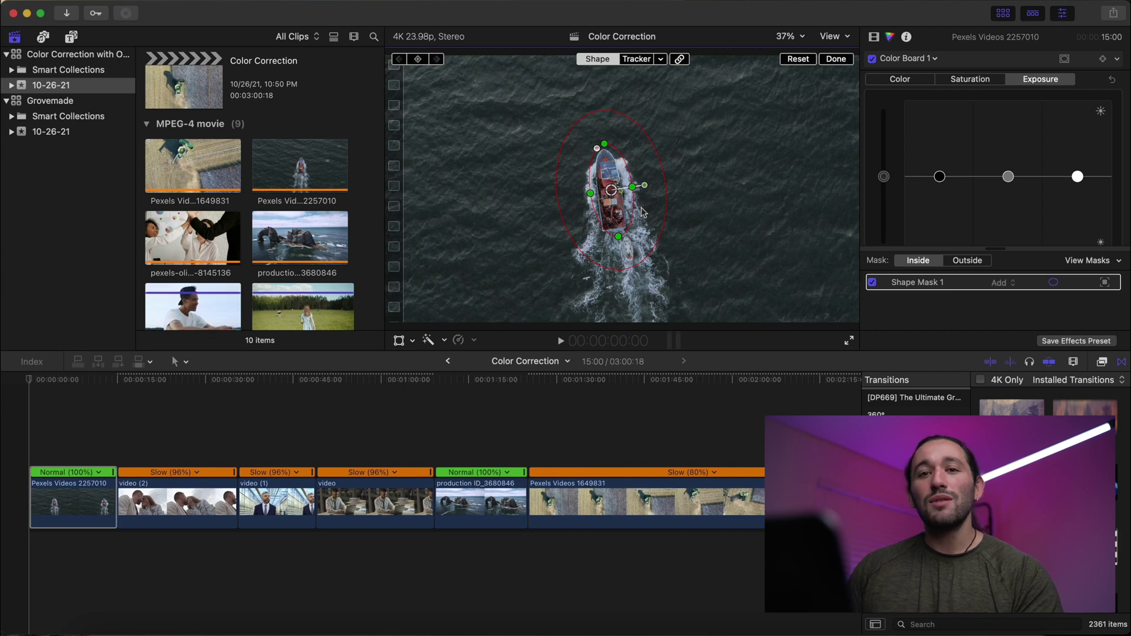
pyautogui.click(637, 60)
# Step: Centre the elliptical mask over the boat and start Combined-method motion analysis
pyautogui.moveTo(618, 231); pyautogui.dragTo(606, 234)
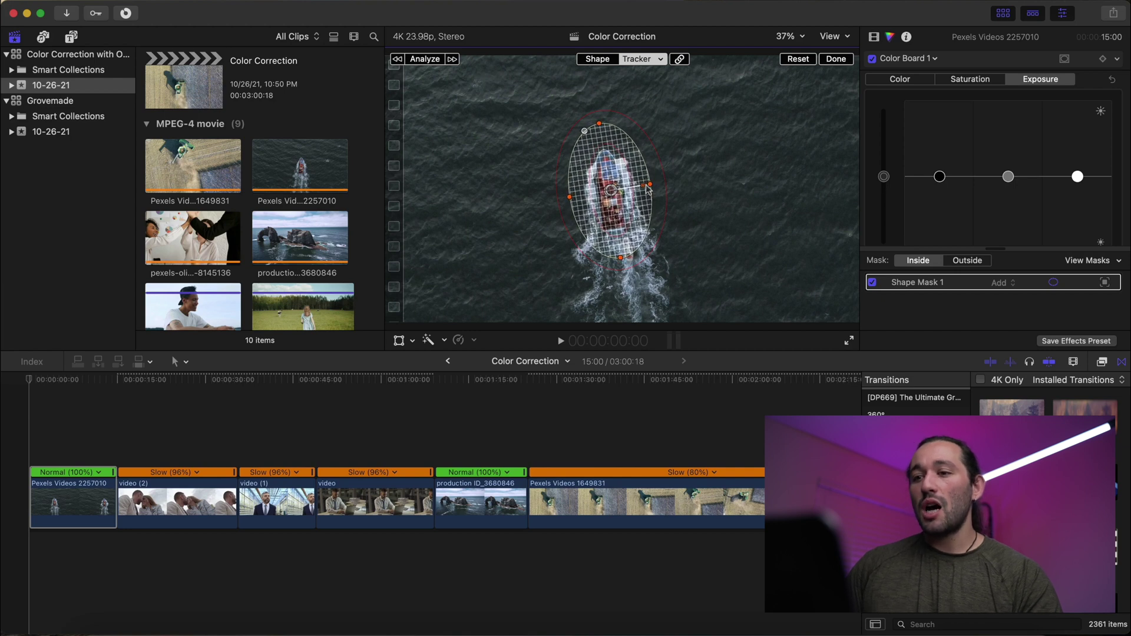
pyautogui.click(425, 60)
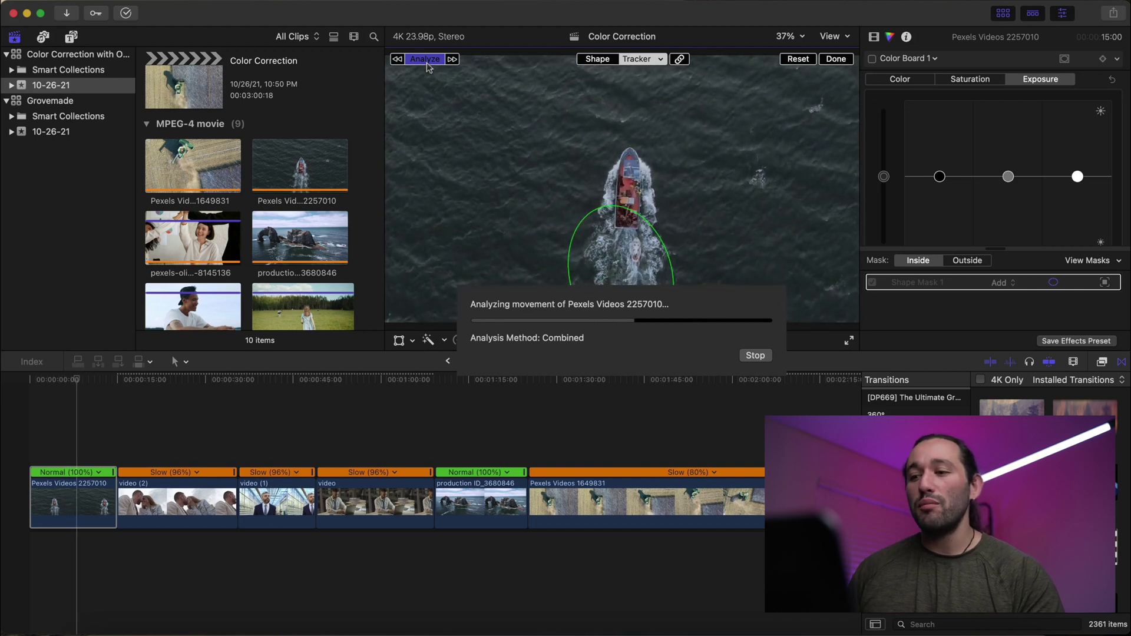
# Step: Stop the running analysis and shrink the mask to a small oval over the hull
pyautogui.click(756, 357)
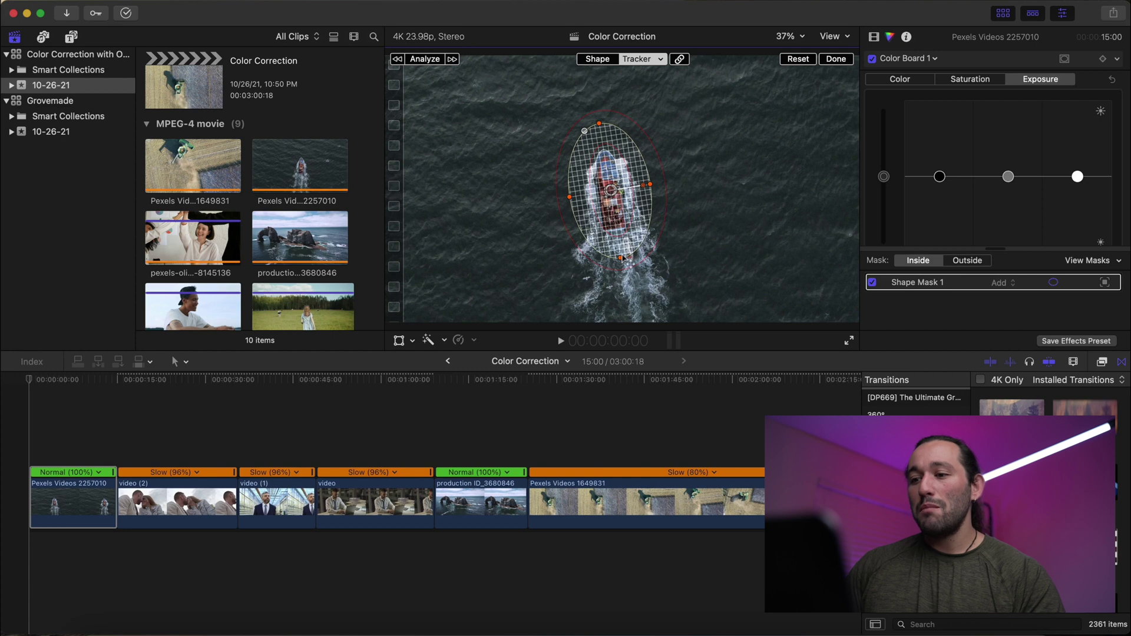
pyautogui.moveTo(620, 257); pyautogui.dragTo(617, 232)
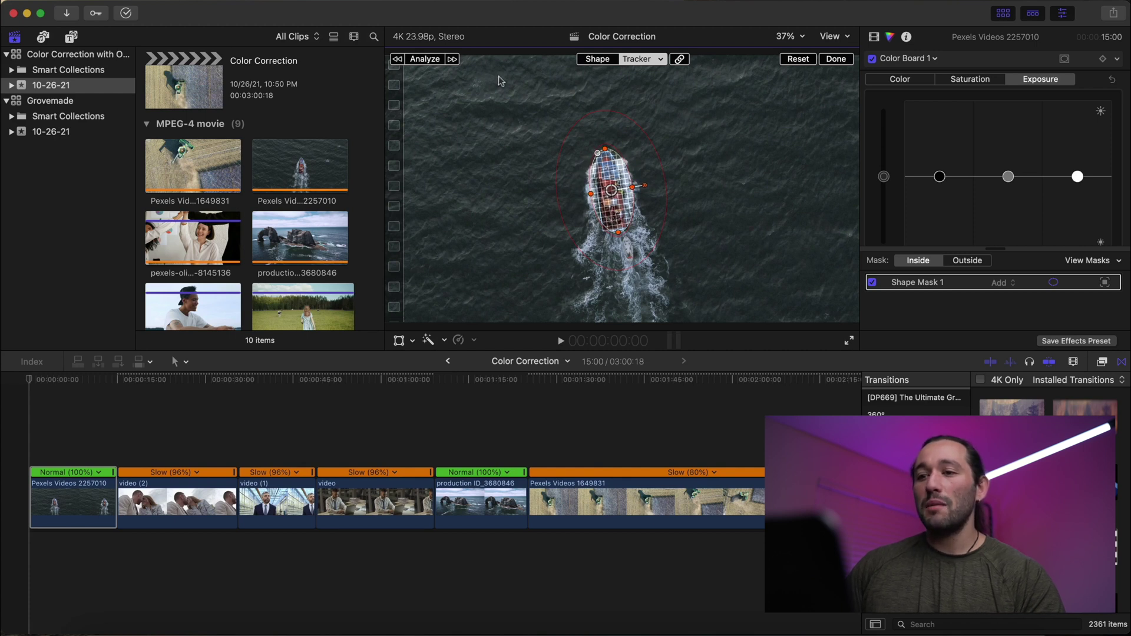
# Step: Run the motion analysis to completion so Shape Mask 1 follows the boat
pyautogui.click(419, 60)
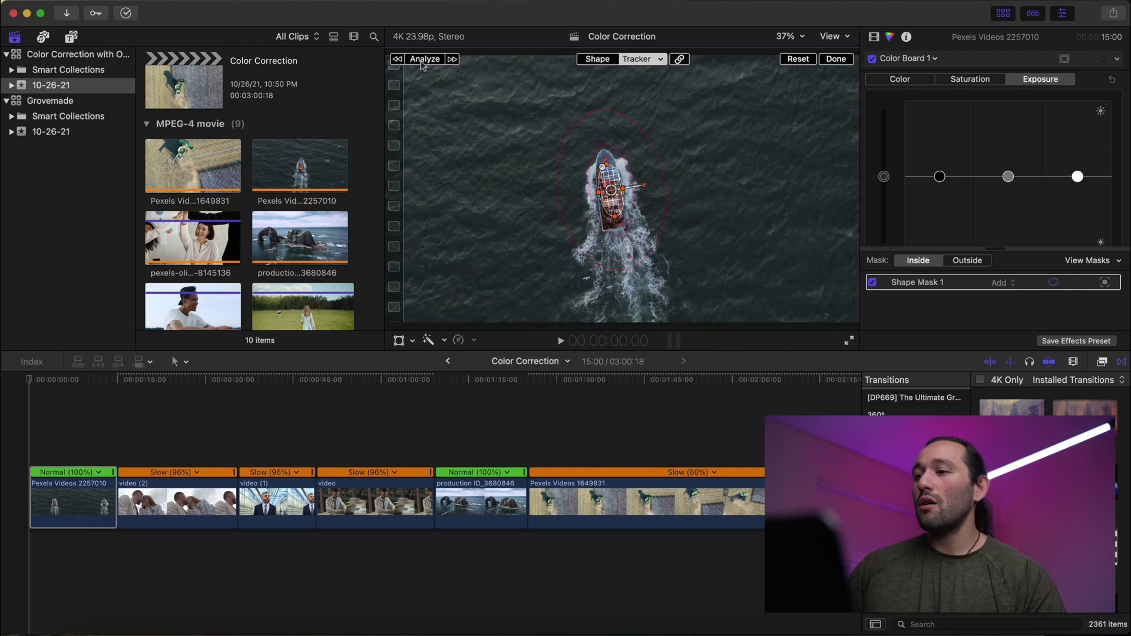
# Step: Set the correction to Outside the mask and lower exposure shadows and midtones
pyautogui.click(997, 63)
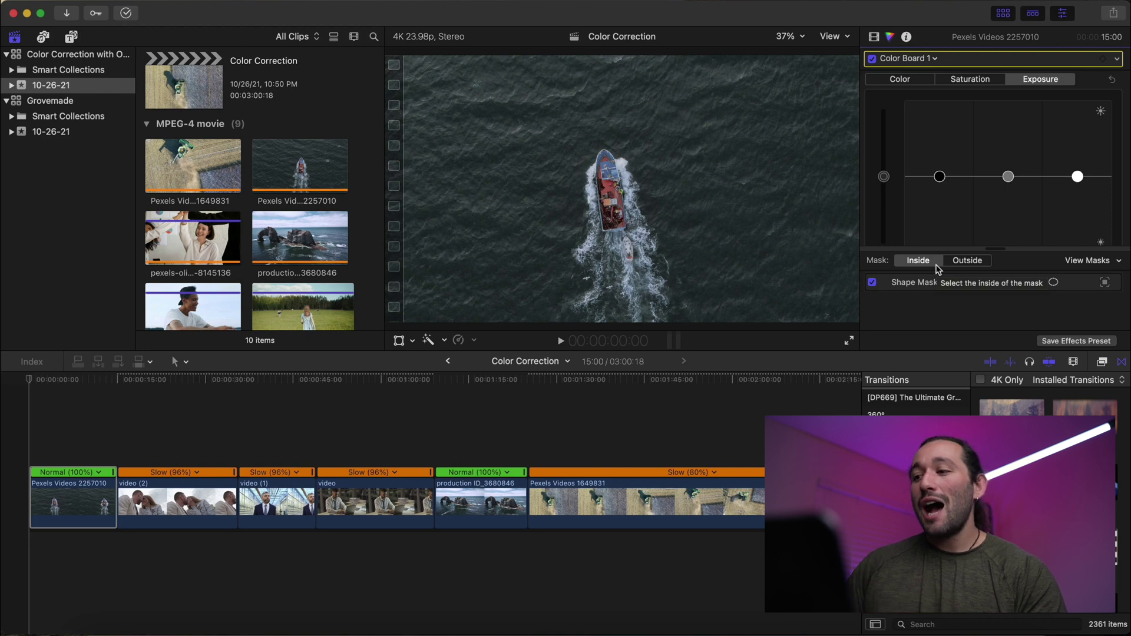
pyautogui.click(976, 262)
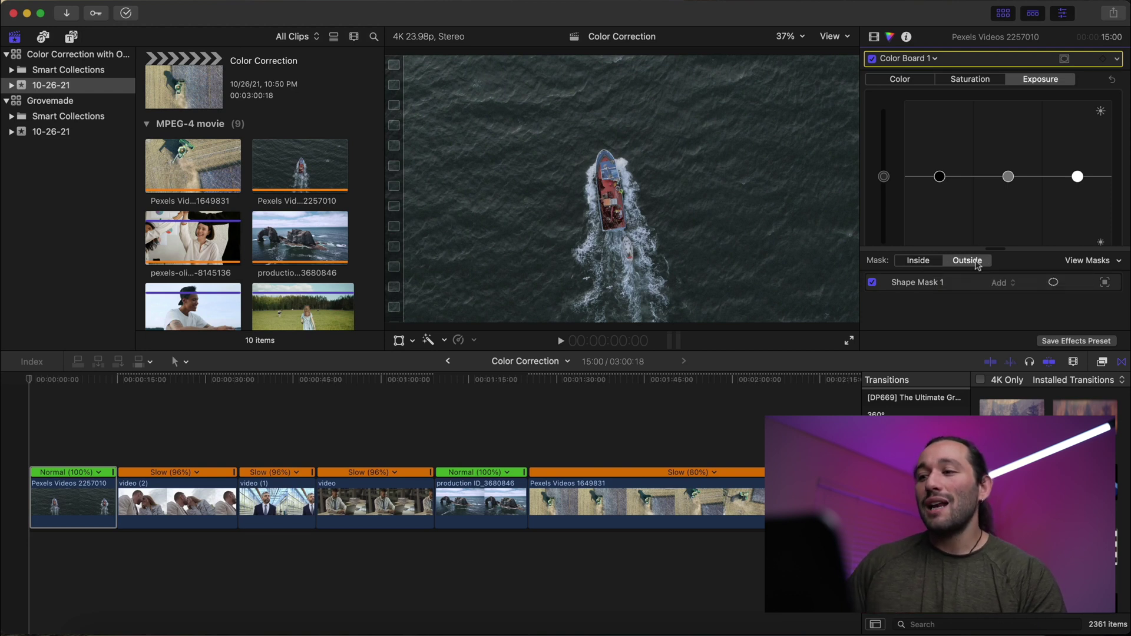
pyautogui.moveTo(942, 178); pyautogui.dragTo(942, 193)
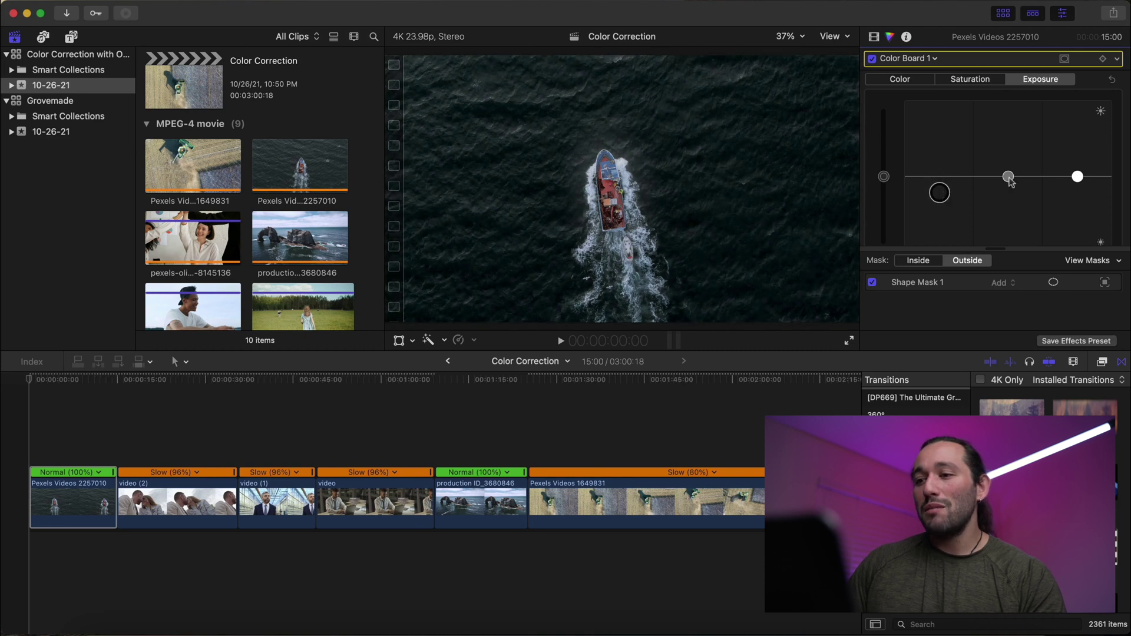
pyautogui.moveTo(1009, 178); pyautogui.dragTo(1012, 194)
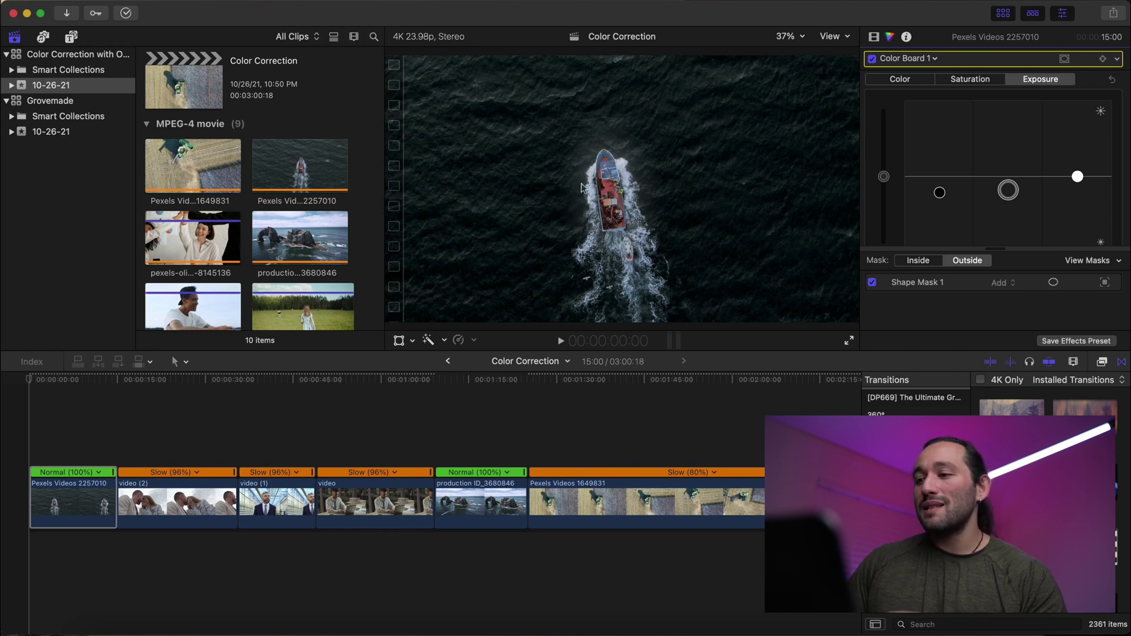
# Step: Pull the boat mask's feather edge inward, nudge the mask down, and play back the grade
pyautogui.click(1054, 283)
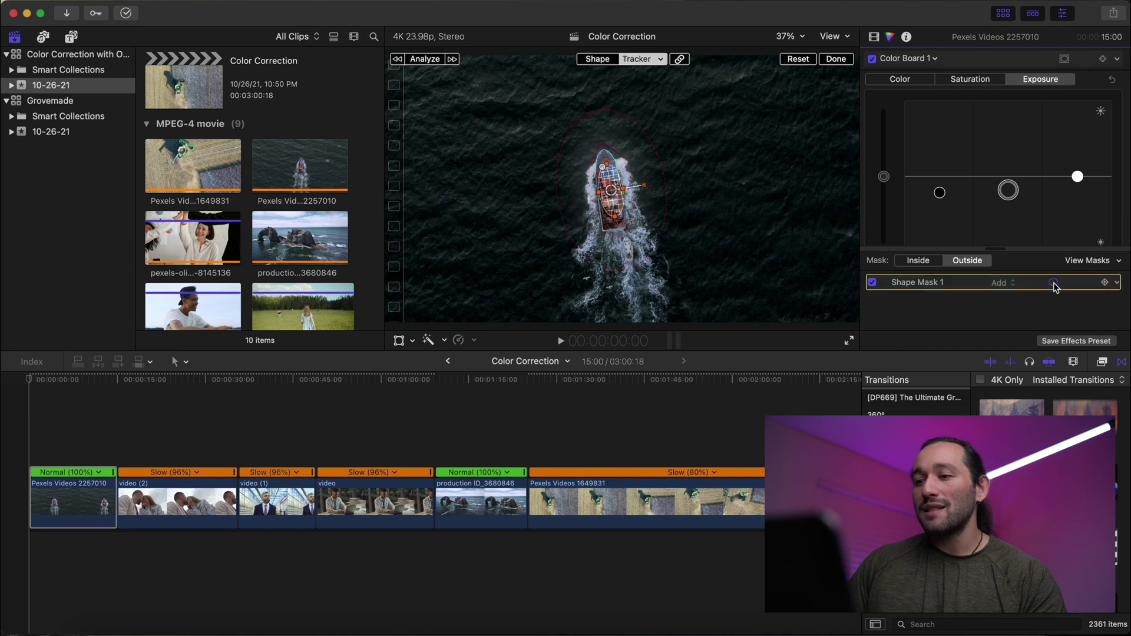
pyautogui.click(591, 60)
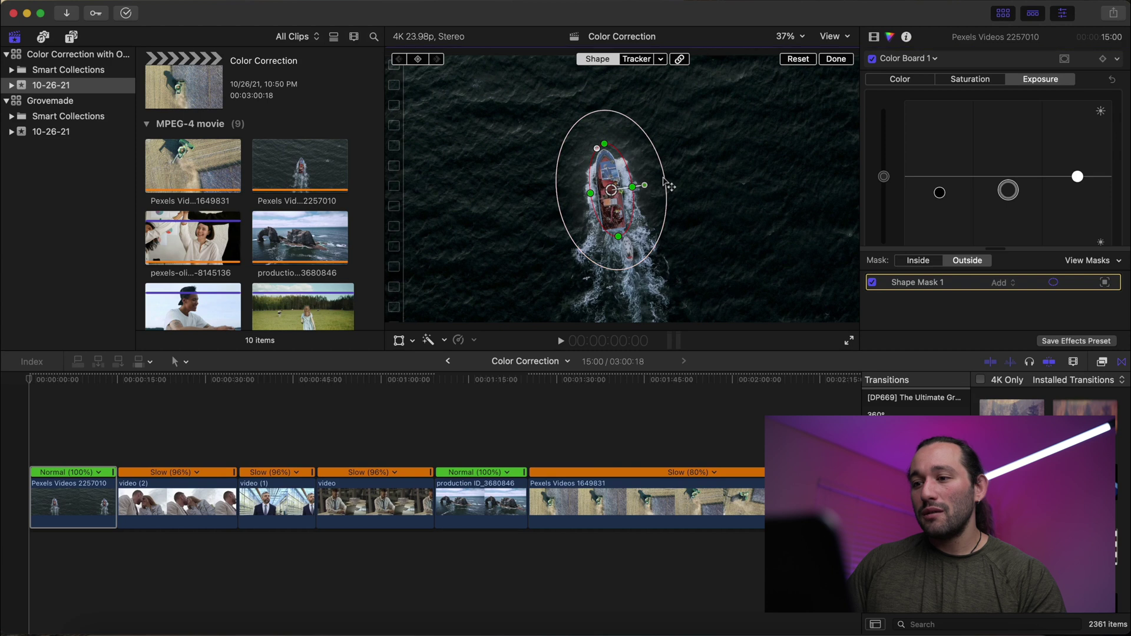
pyautogui.moveTo(664, 189); pyautogui.dragTo(645, 188)
pyautogui.click(956, 61)
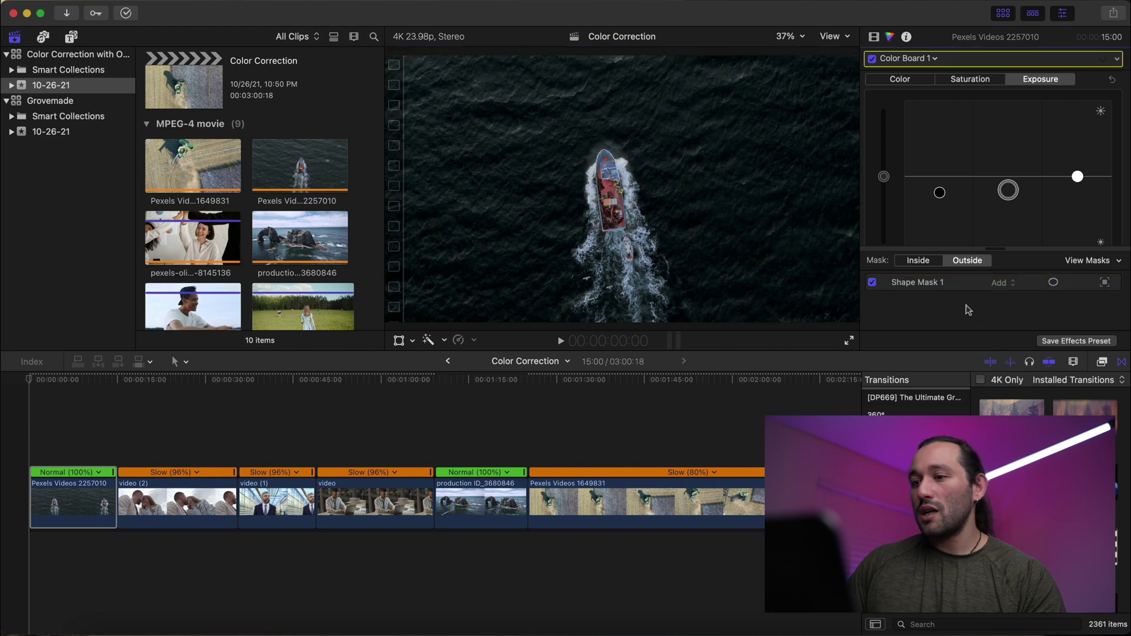
pyautogui.click(958, 282)
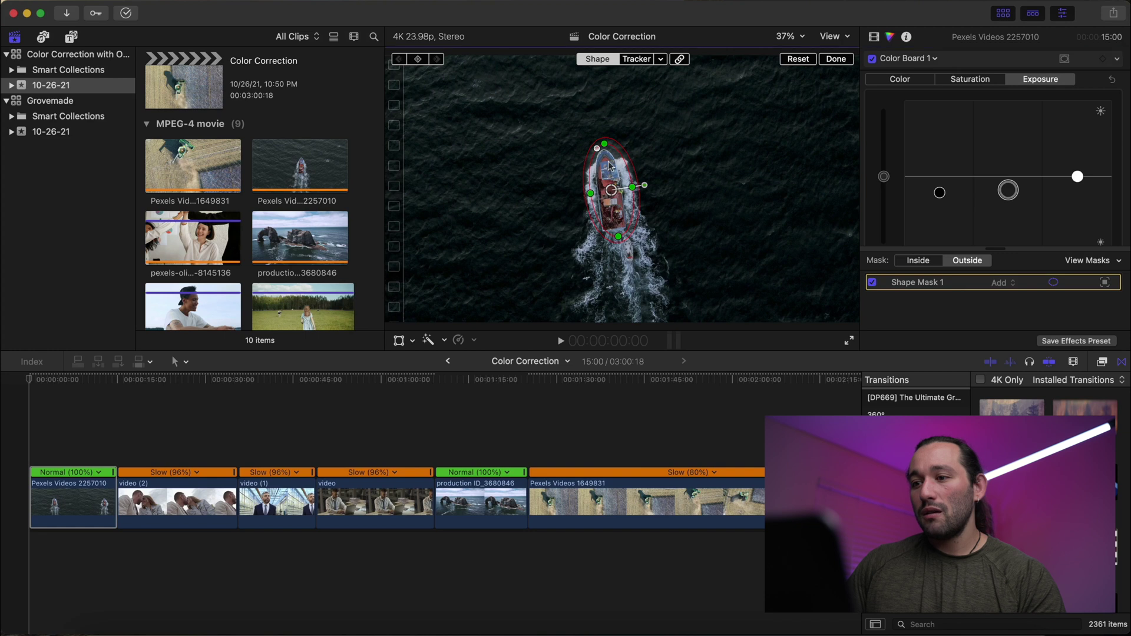
pyautogui.moveTo(608, 167); pyautogui.dragTo(610, 171)
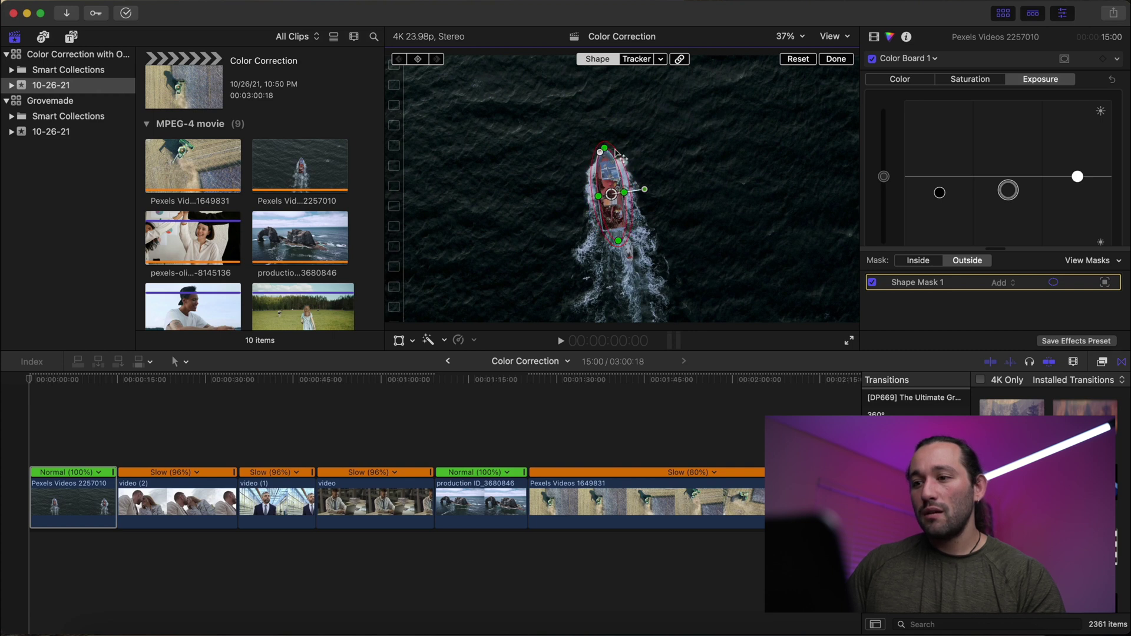
pyautogui.press('space')
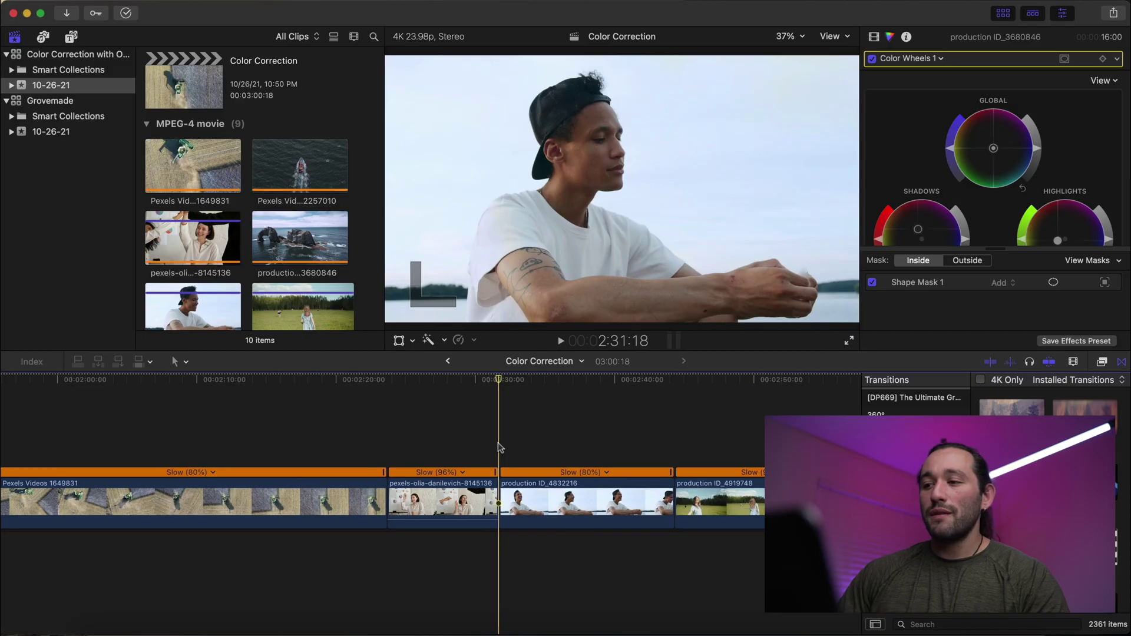
# Step: Give the production ID_4832216 clip a Hue/Saturation Curves correction
pyautogui.click(515, 504)
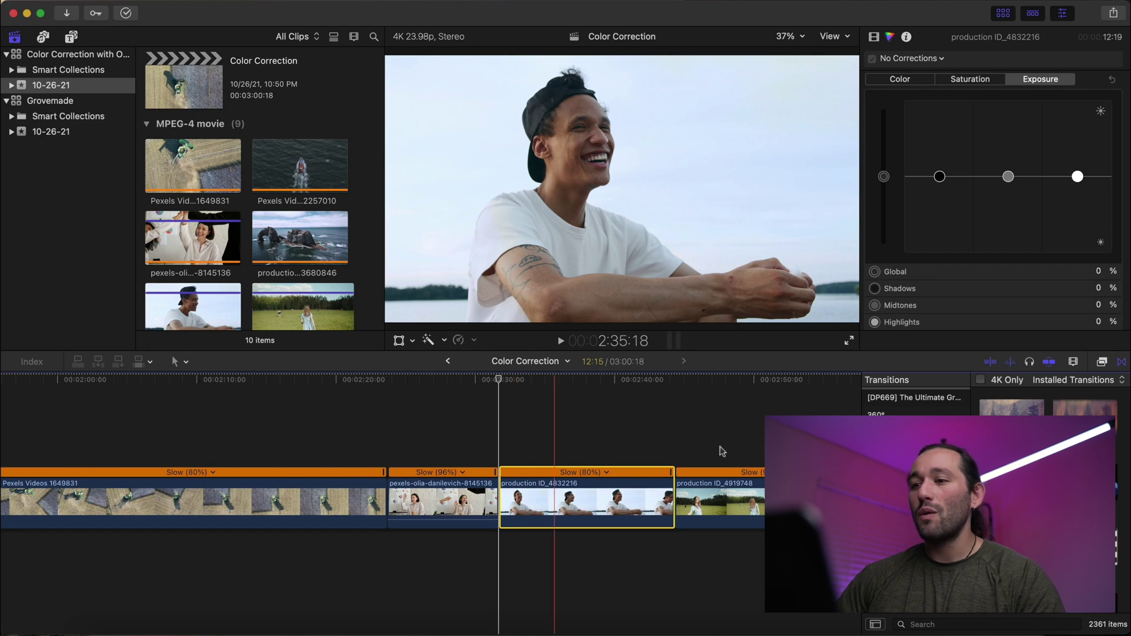
pyautogui.click(942, 59)
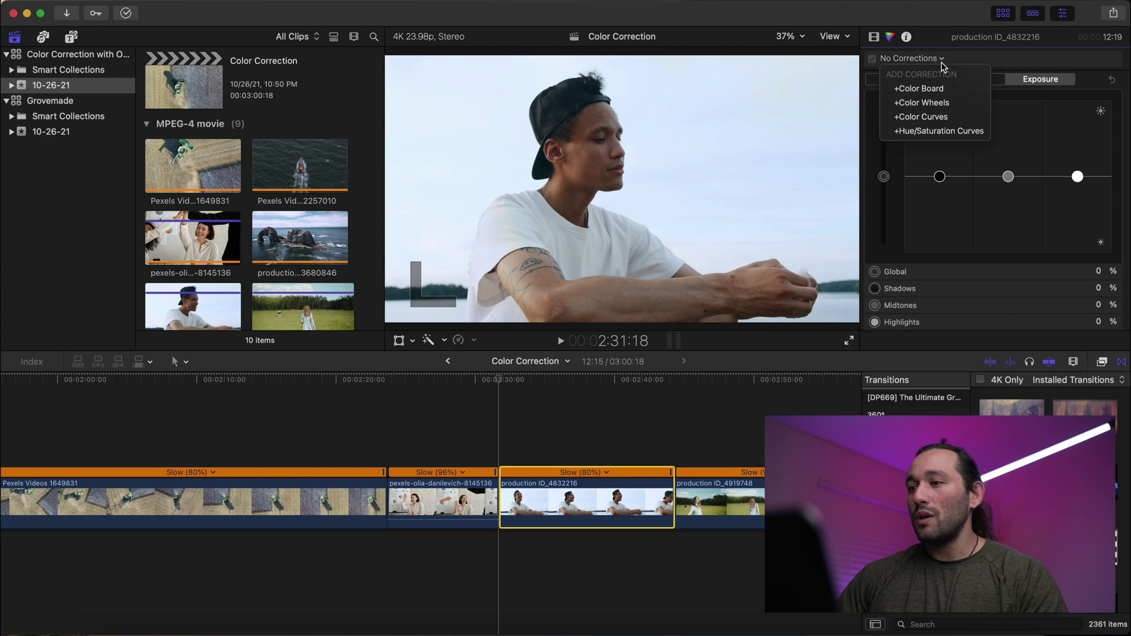
pyautogui.click(938, 131)
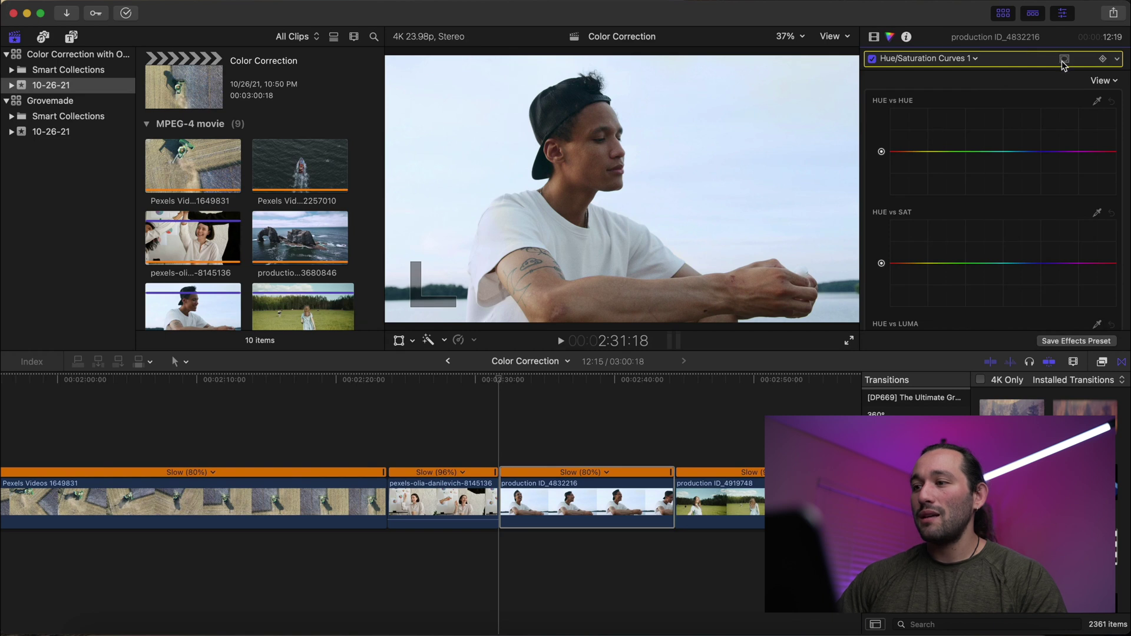
# Step: Add a shape mask to the curves correction and fit it over the man's face
pyautogui.click(1064, 59)
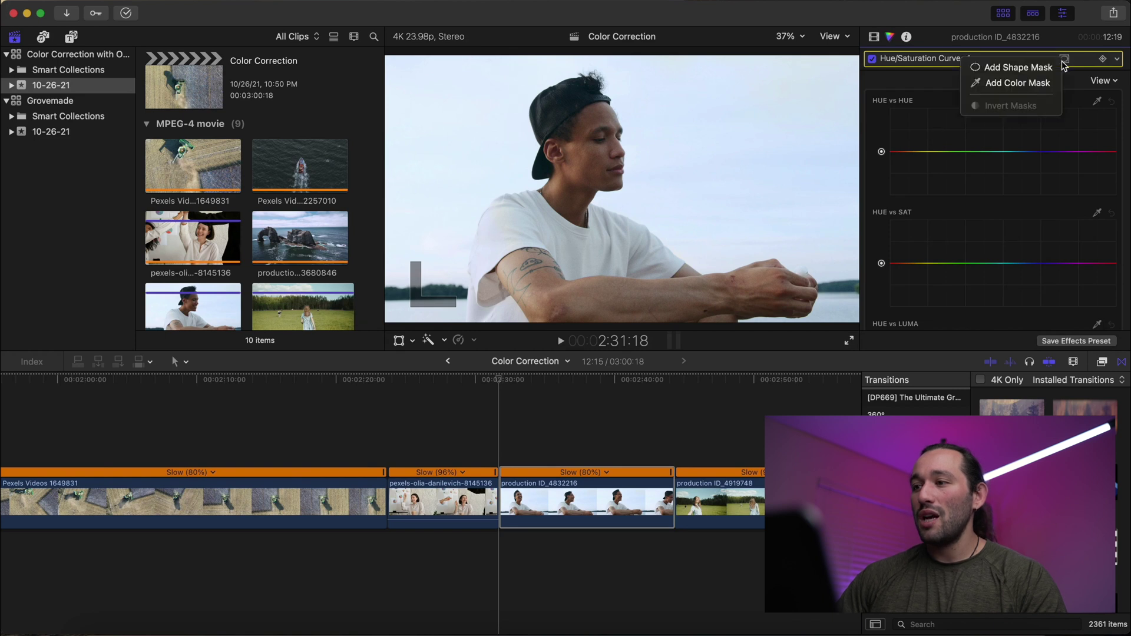
pyautogui.click(1016, 67)
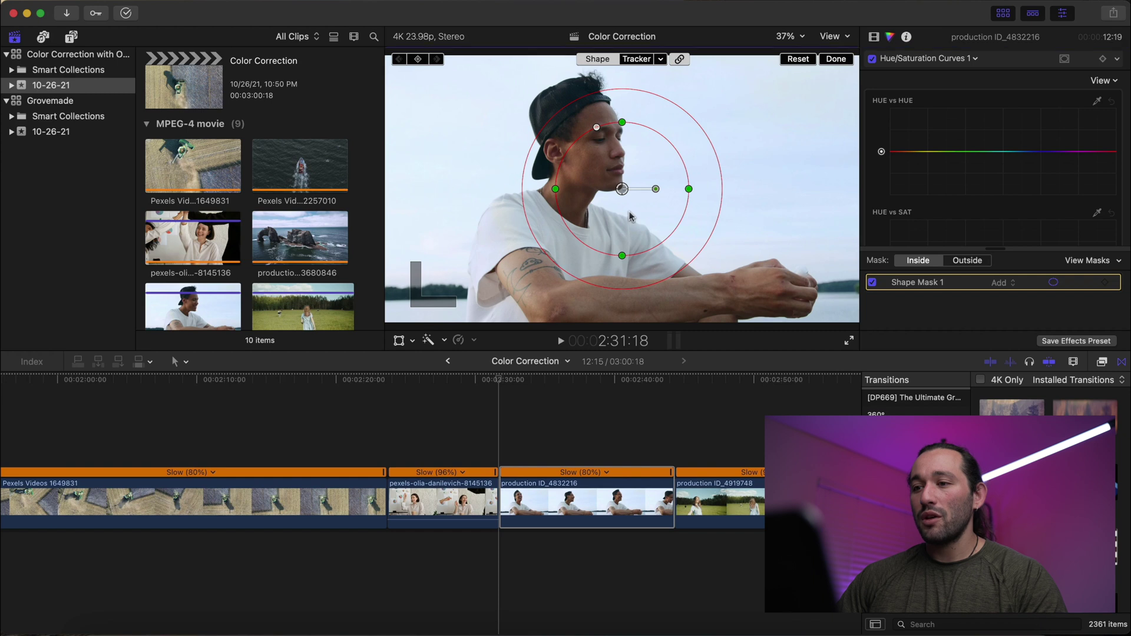
pyautogui.moveTo(629, 215); pyautogui.dragTo(607, 169)
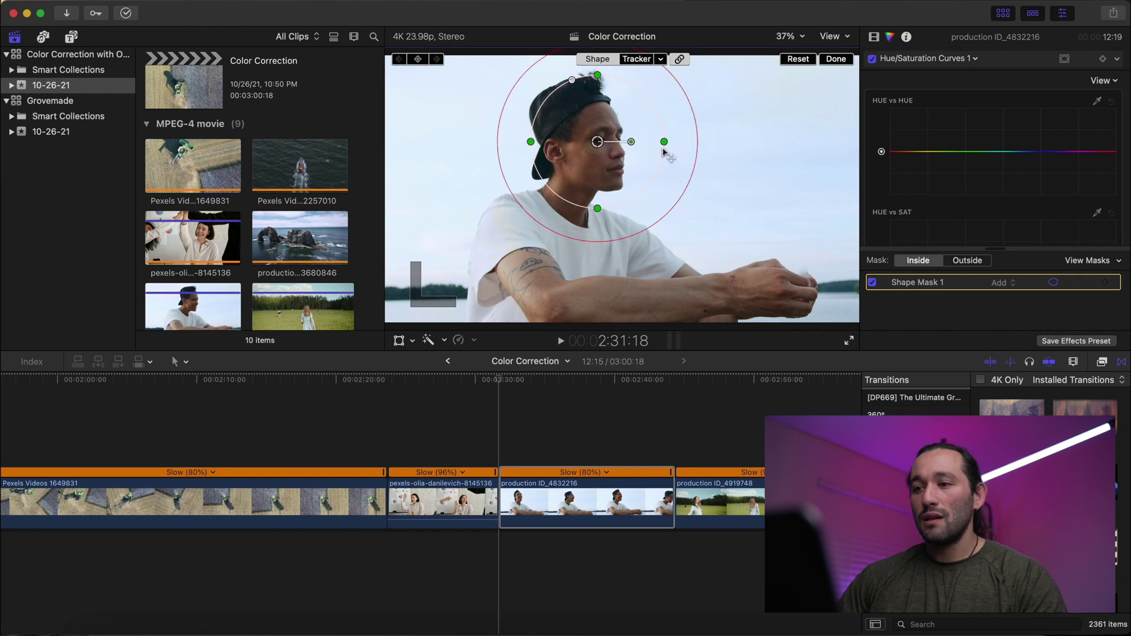
pyautogui.moveTo(663, 141); pyautogui.dragTo(641, 142)
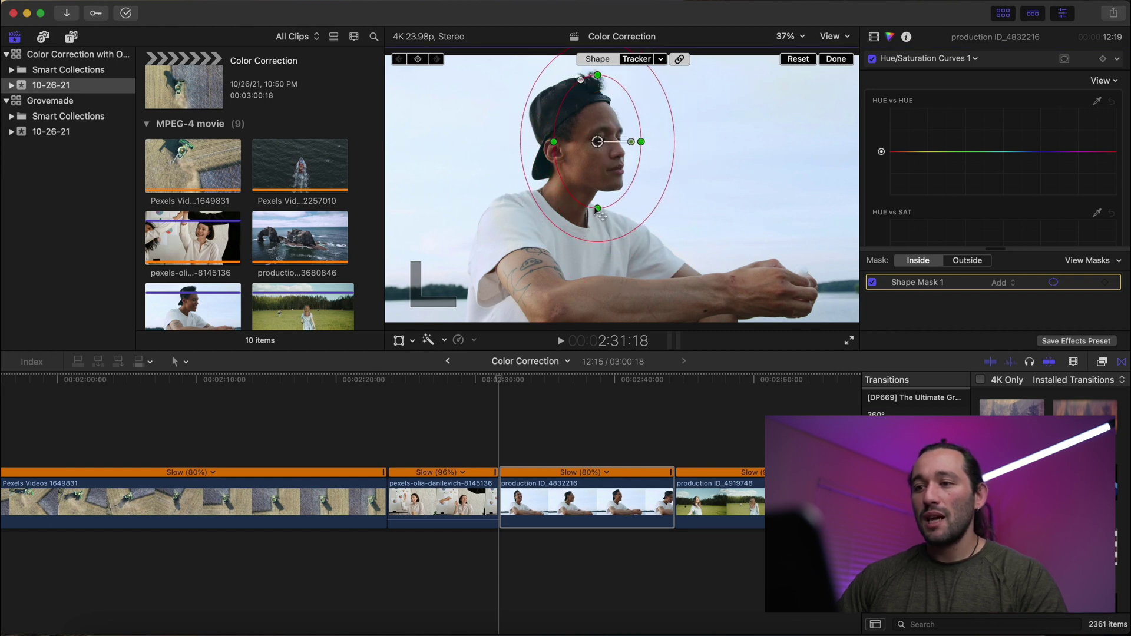
pyautogui.moveTo(598, 209); pyautogui.dragTo(585, 171)
# Step: Track the face mask through the clip with movement analysis
pyautogui.click(634, 60)
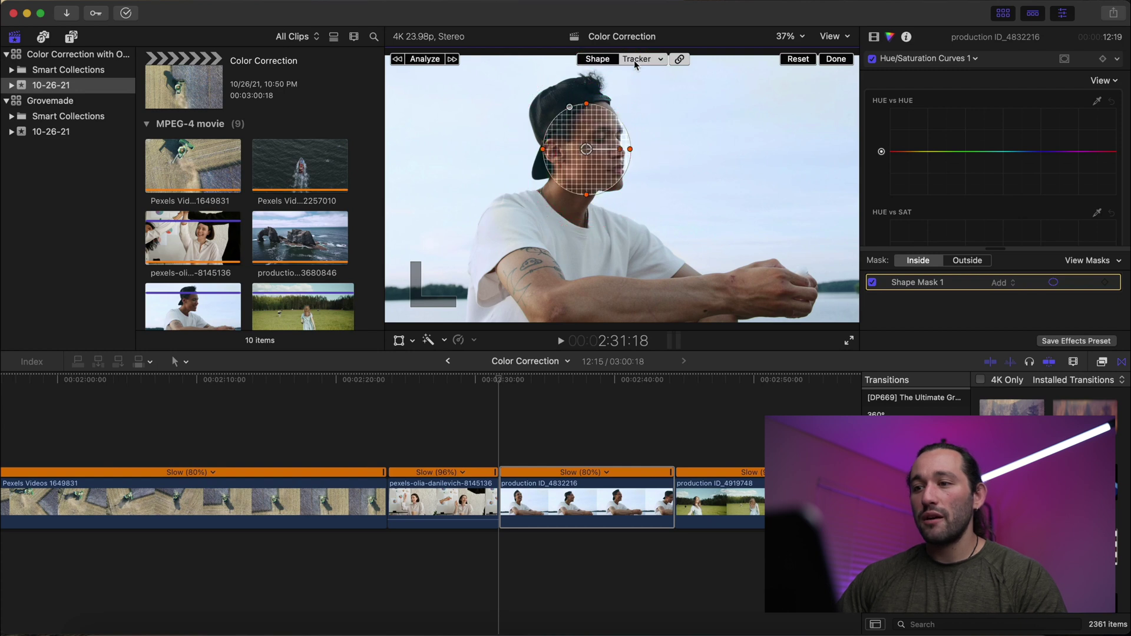
pyautogui.click(524, 418)
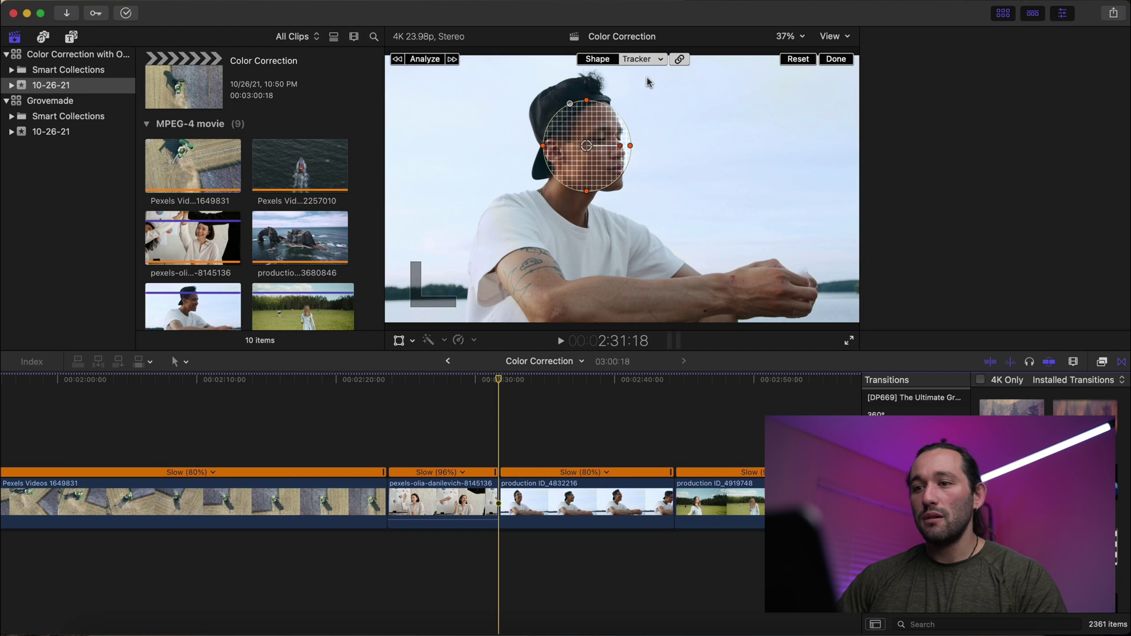
pyautogui.click(433, 62)
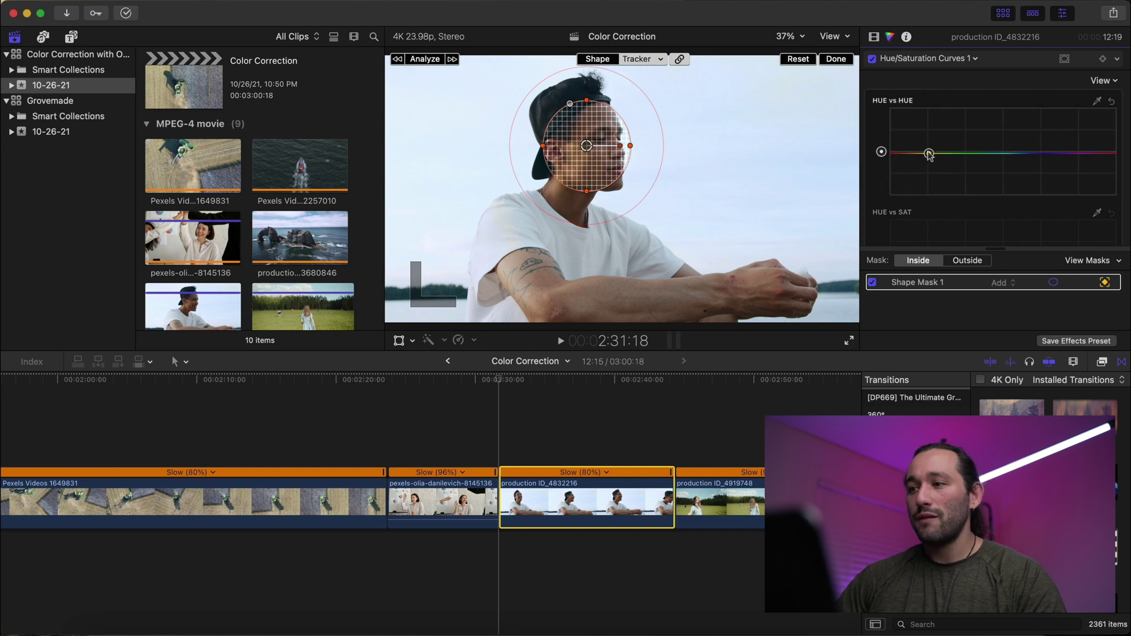
# Step: Switch to the Hue/Saturation Curves correction, try a skin hue shift, then undo it
pyautogui.click(946, 58)
pyautogui.click(1022, 82)
pyautogui.click(1021, 64)
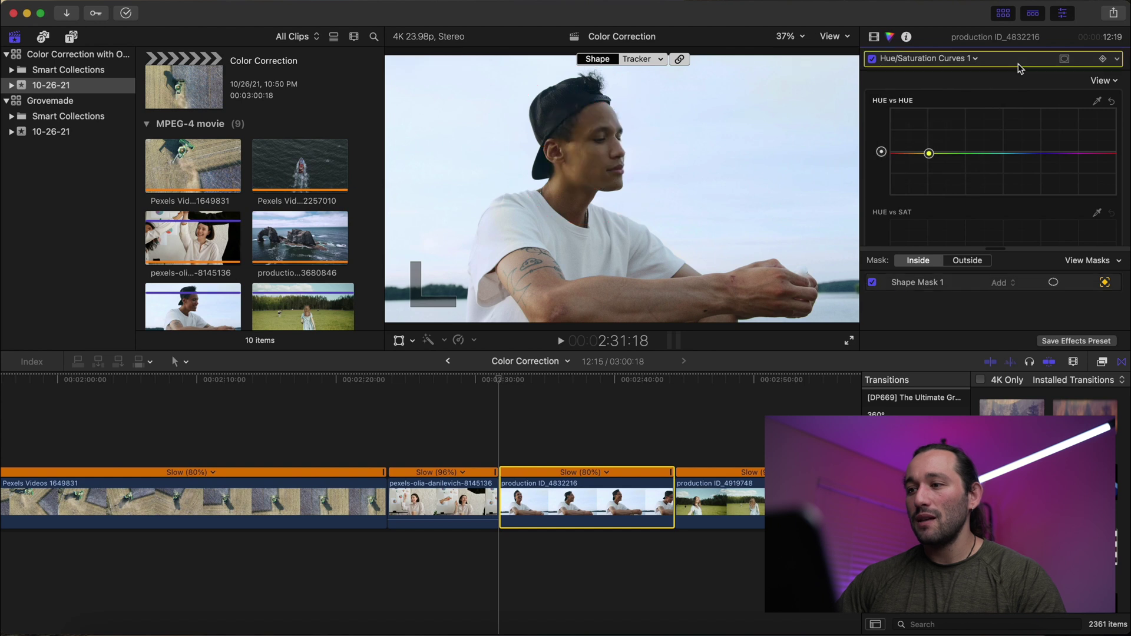
pyautogui.moveTo(926, 159); pyautogui.dragTo(925, 168)
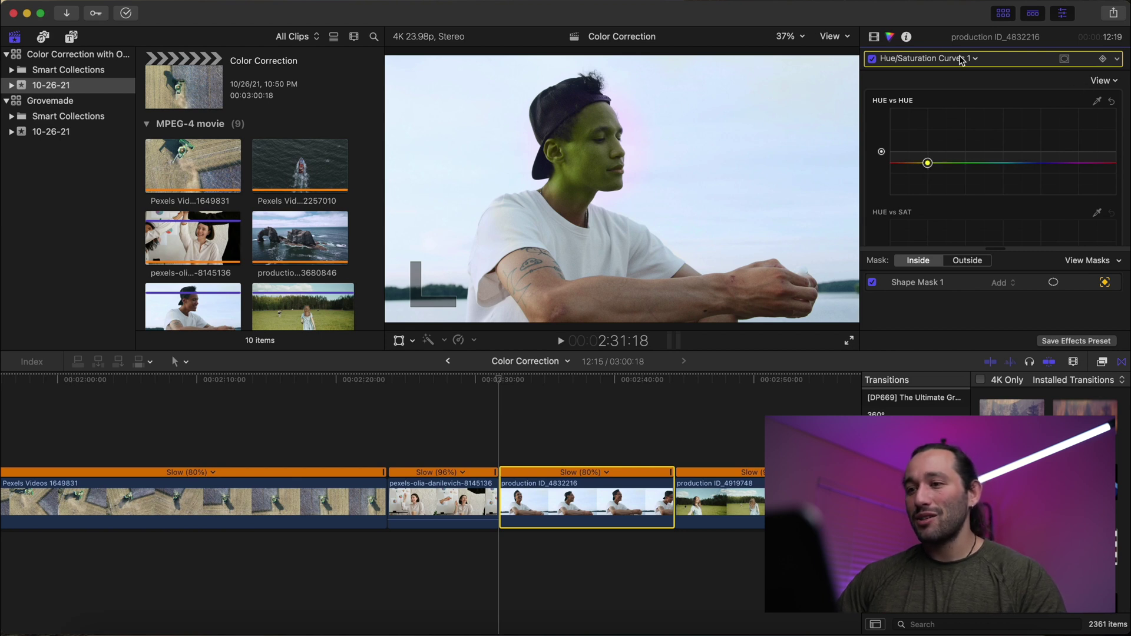
pyautogui.press('super+z')
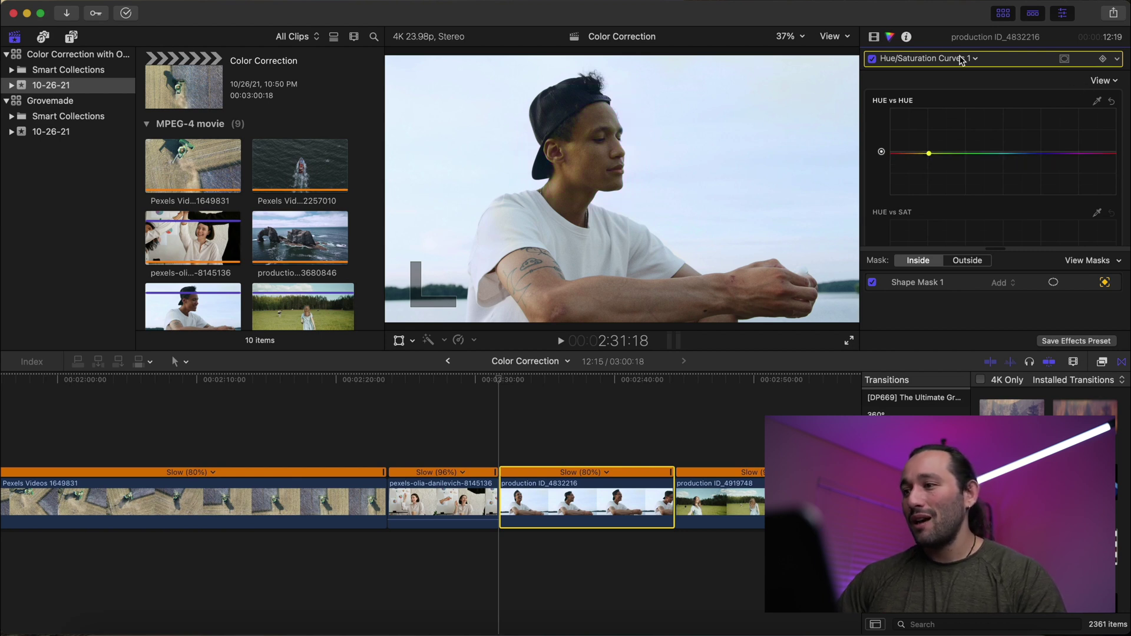
# Step: Sample the forehead skin in HUE vs HUE and raise that point until the face turns blue
pyautogui.click(1096, 101)
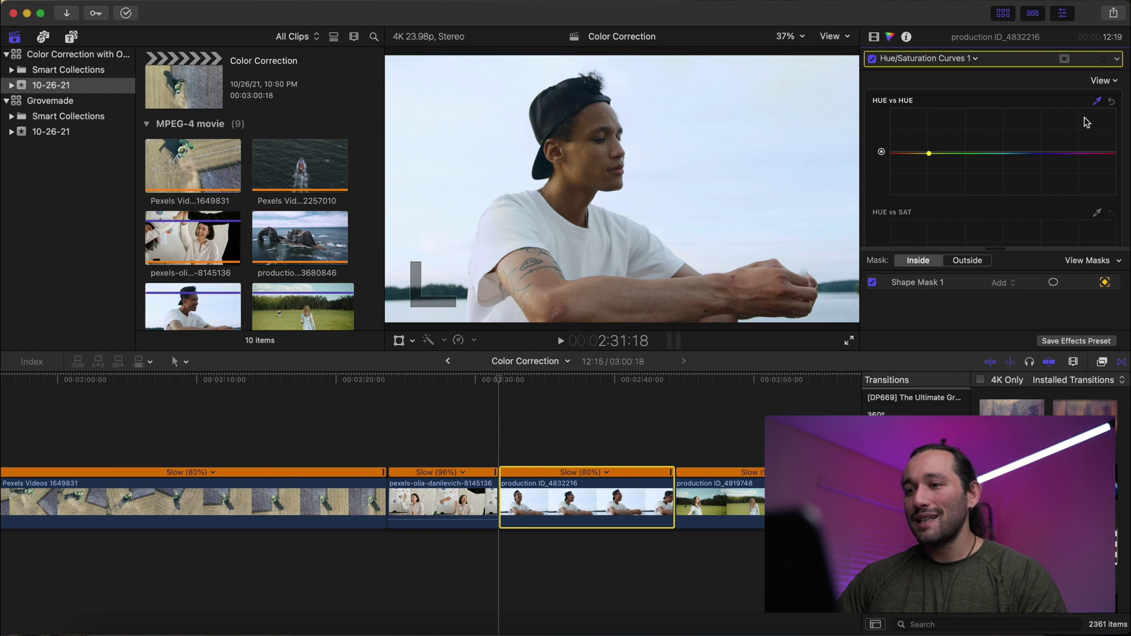
pyautogui.click(607, 117)
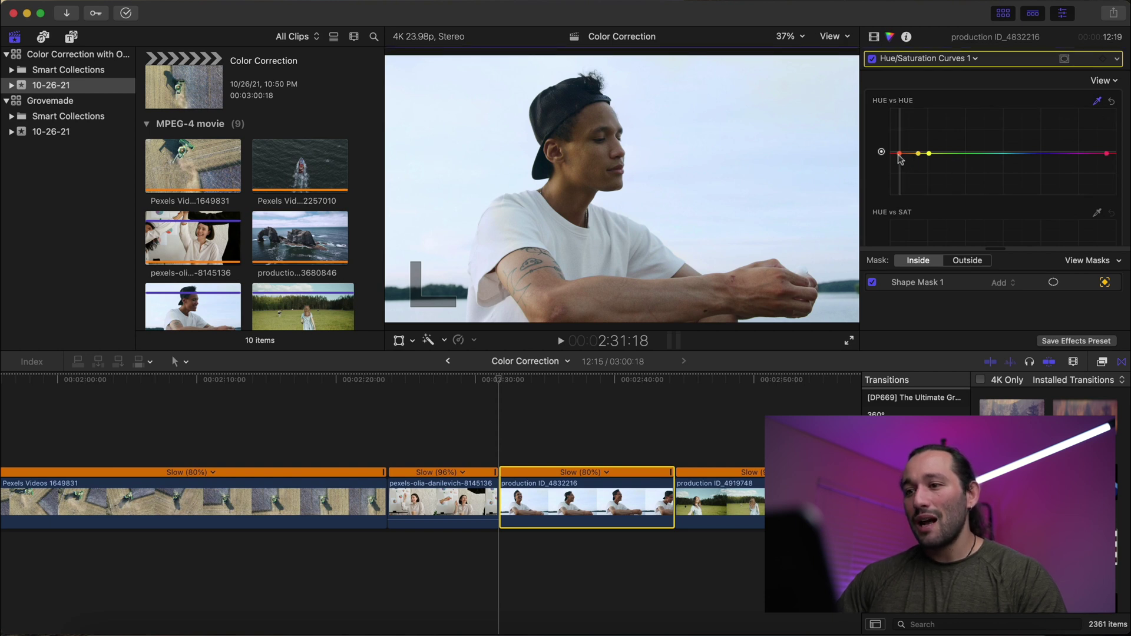
pyautogui.moveTo(899, 154); pyautogui.dragTo(911, 110)
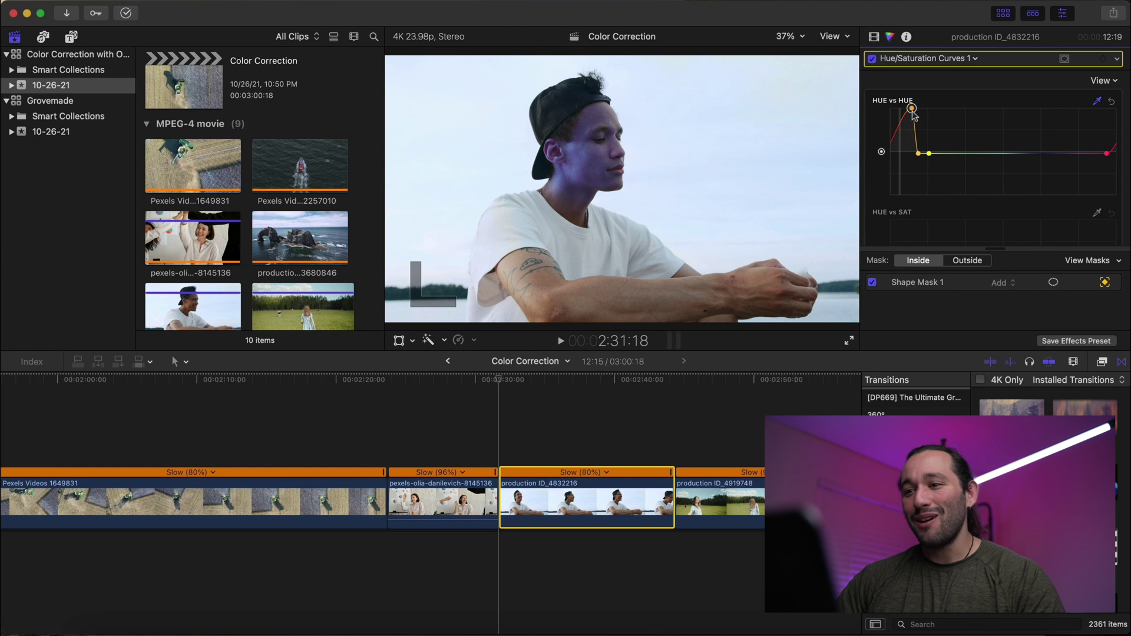
pyautogui.moveTo(912, 109)
pyautogui.mouseDown()
pyautogui.moveTo(907, 174)
pyautogui.moveTo(910, 105)
pyautogui.mouseUp()
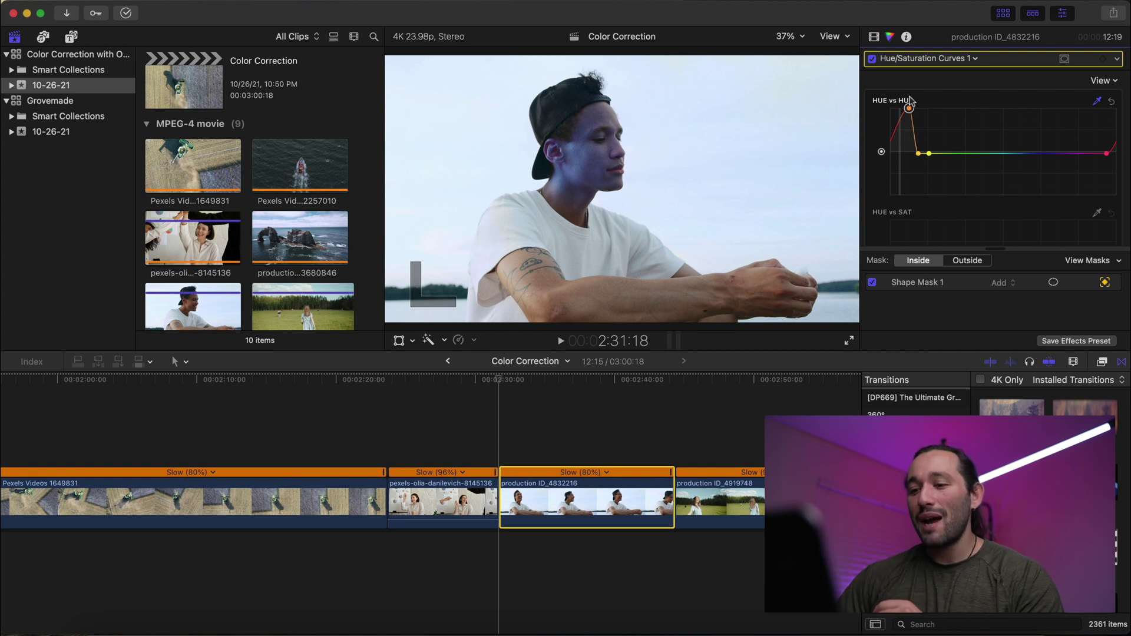
pyautogui.click(499, 420)
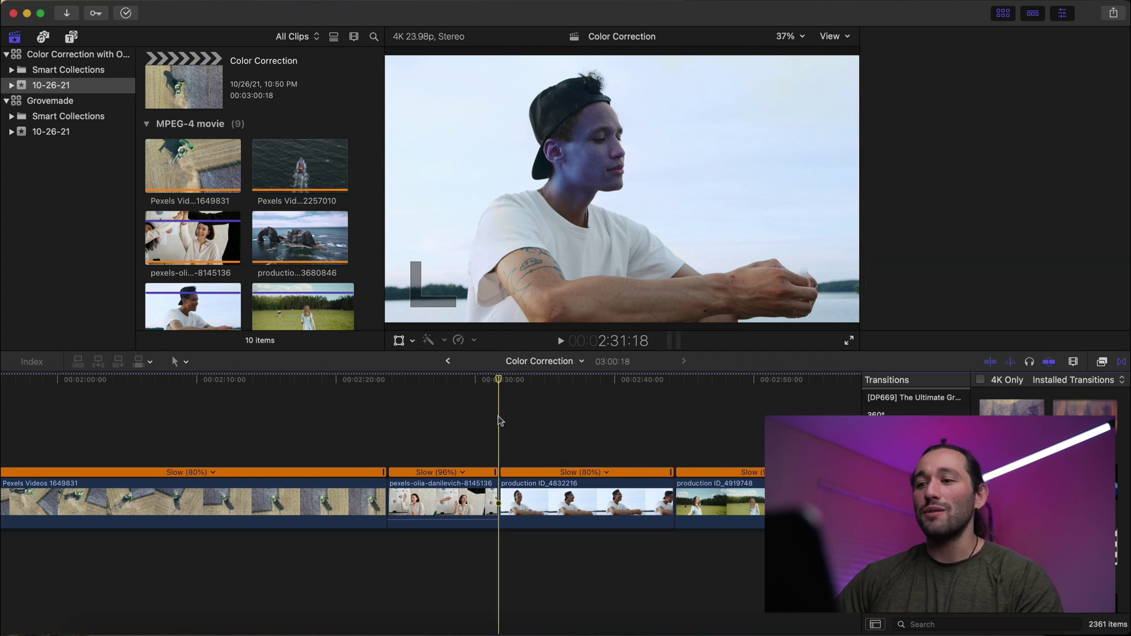
pyautogui.press('space')
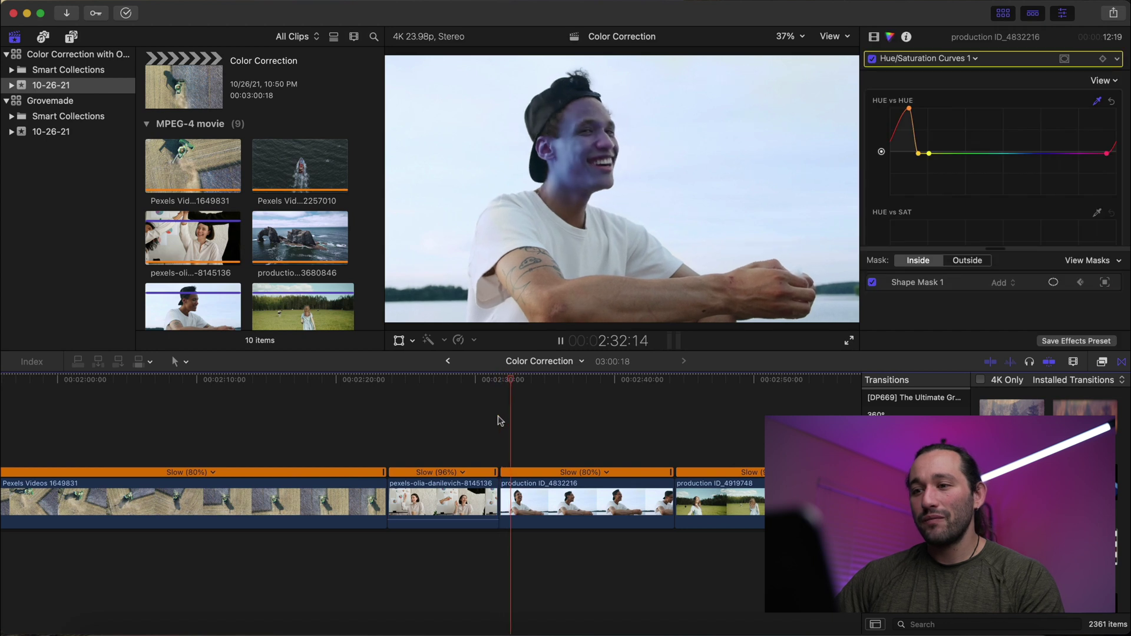